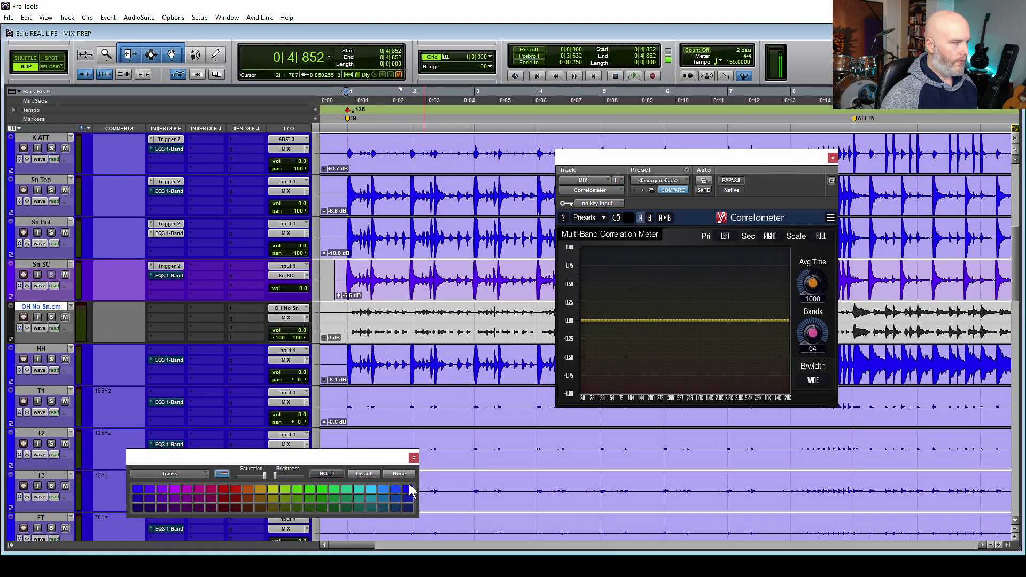
Colour the OH No Sn.cm track blue to match the drums and open the T1 track's options
click(410, 489)
click(414, 457)
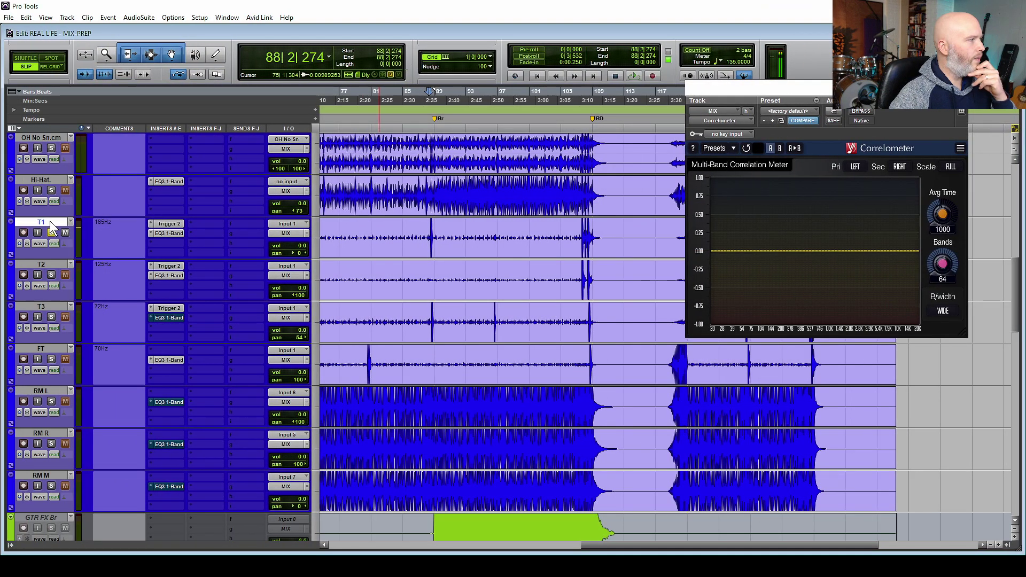
right_click(50, 220)
right_click(41, 220)
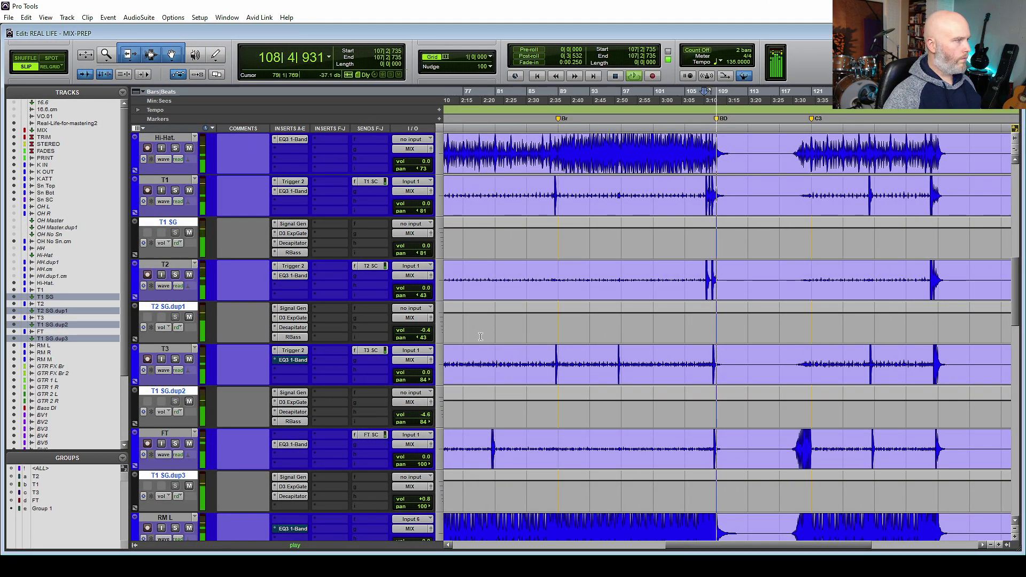
Play back the tom hits and toggle the mute on the signal-generator track below the floor tom
key(space)
click(69, 504)
click(68, 506)
key(space)
click(190, 486)
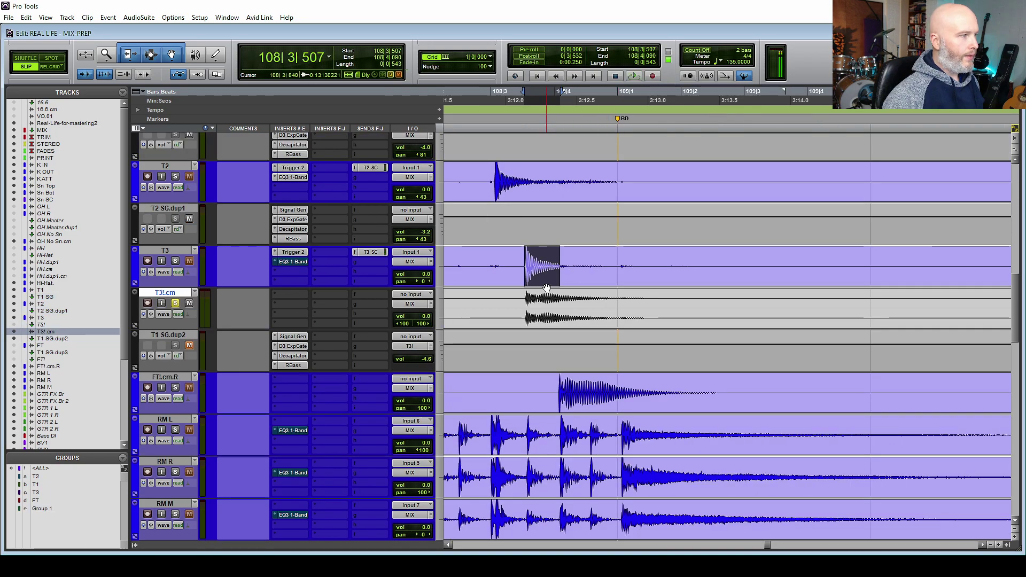
click(594, 260)
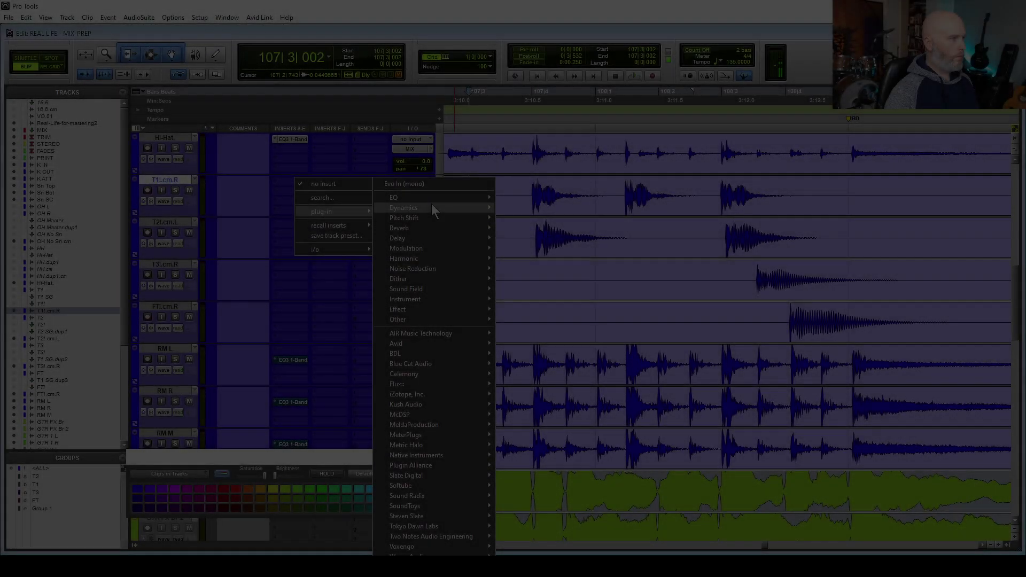
Insert Devil-Loc Deluxe on the T1, T2, T3 and FT committed tom tracks and audition the fill
mouse_move(429, 259)
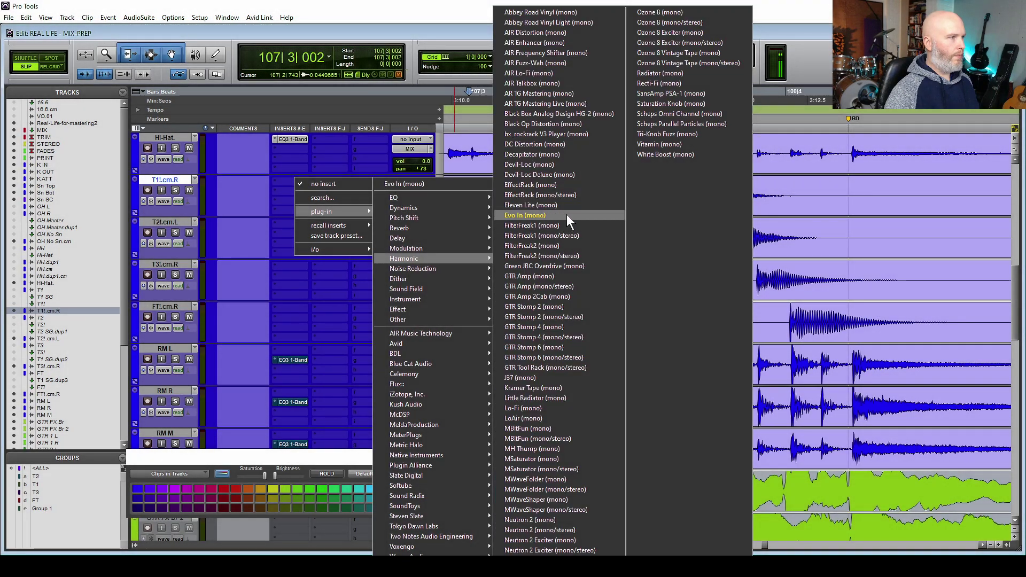
click(542, 174)
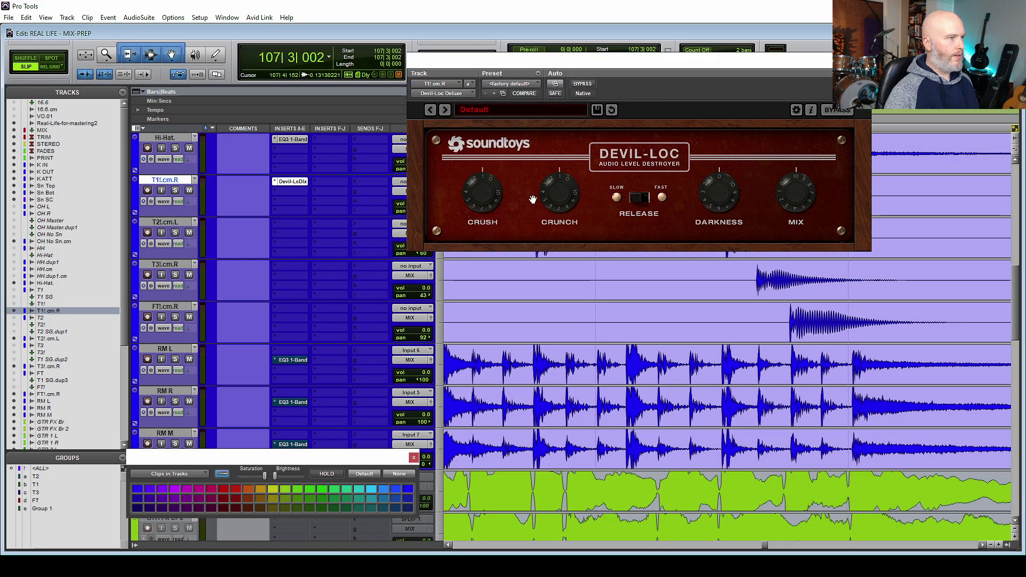
key(space)
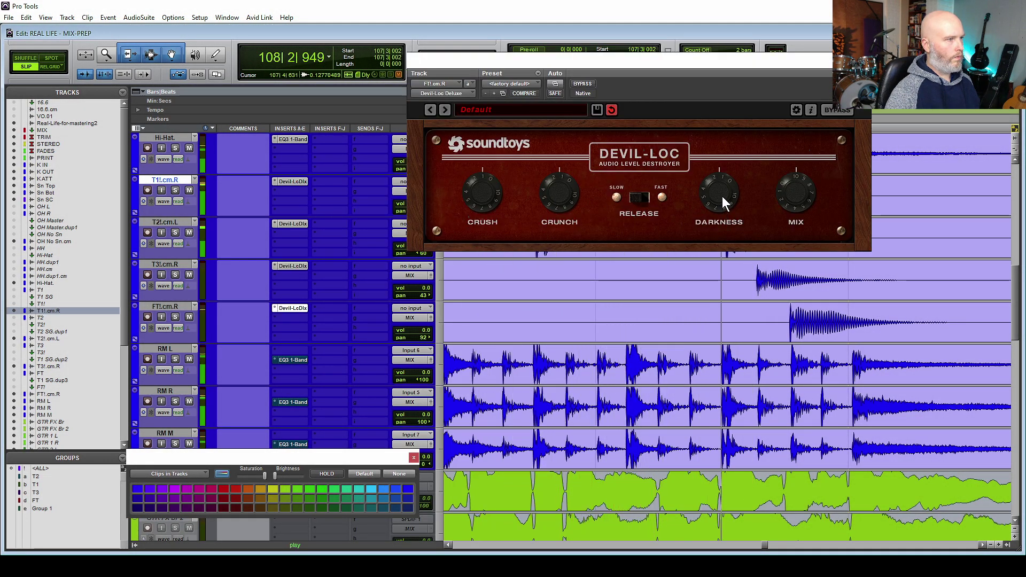
key(space)
Compare the tom fill with the Devil-Loc Deluxe inserts bypassed and active on all four tom tracks
click(293, 180)
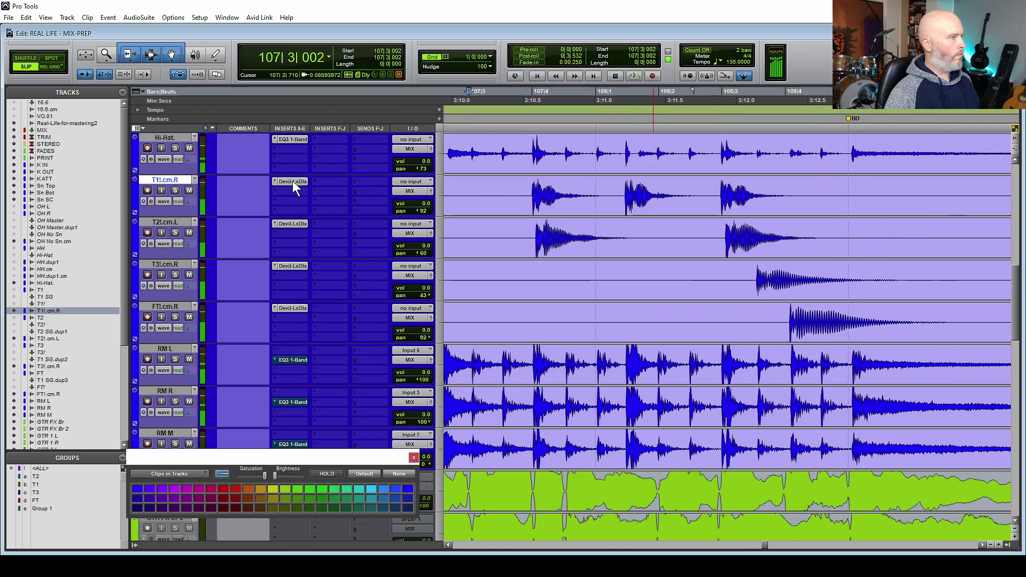
key(space)
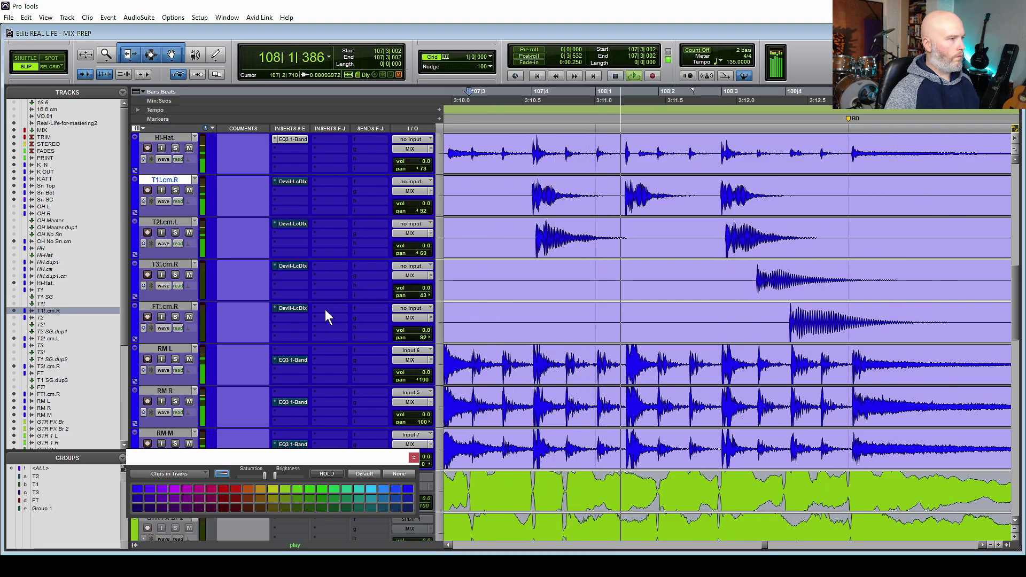
key(space)
ctrl+click(291, 223)
ctrl+click(292, 266)
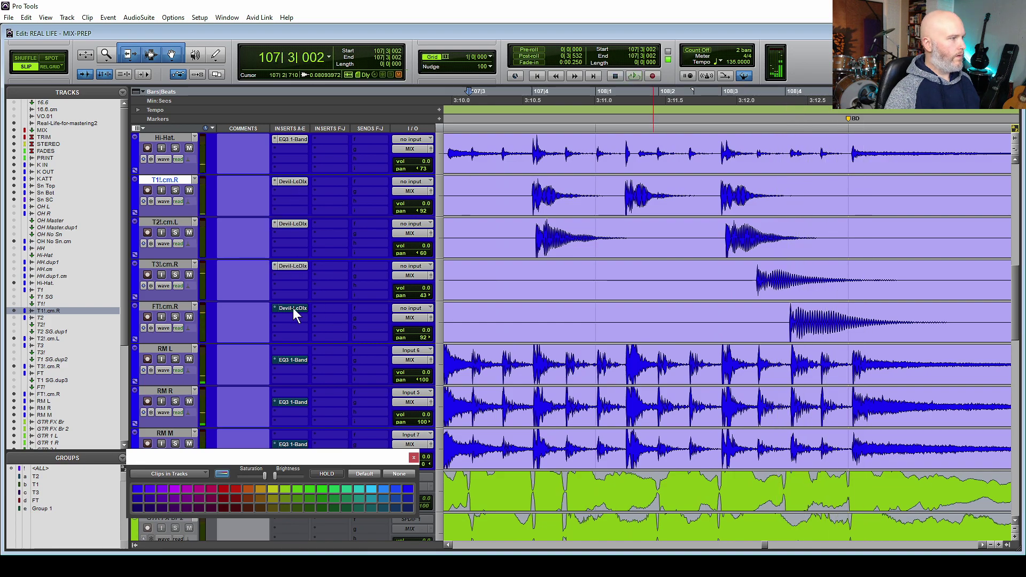
key(space)
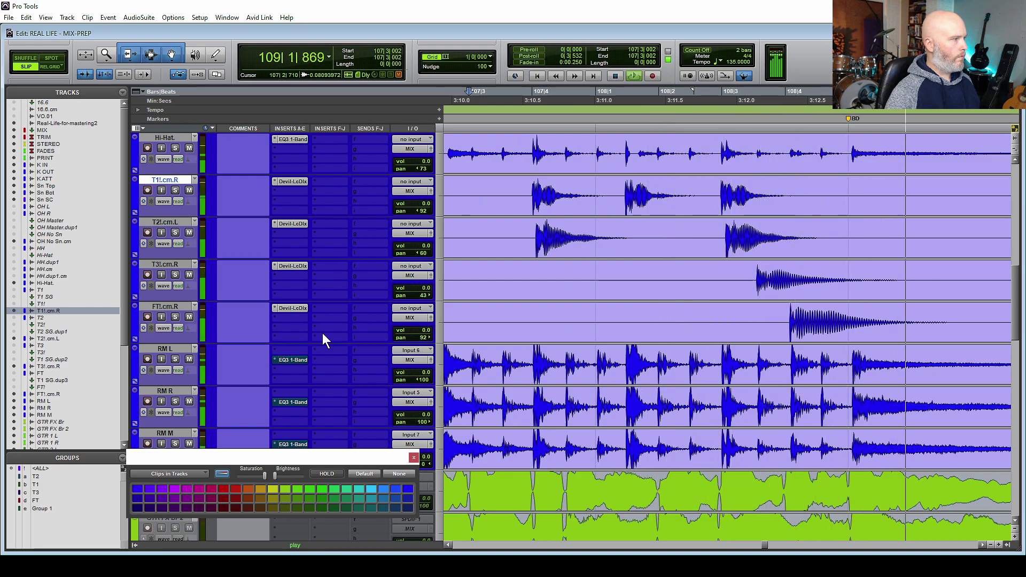
key(space)
Solo the K IN track for playback from about bar 104
scroll(296, 271, up, 1)
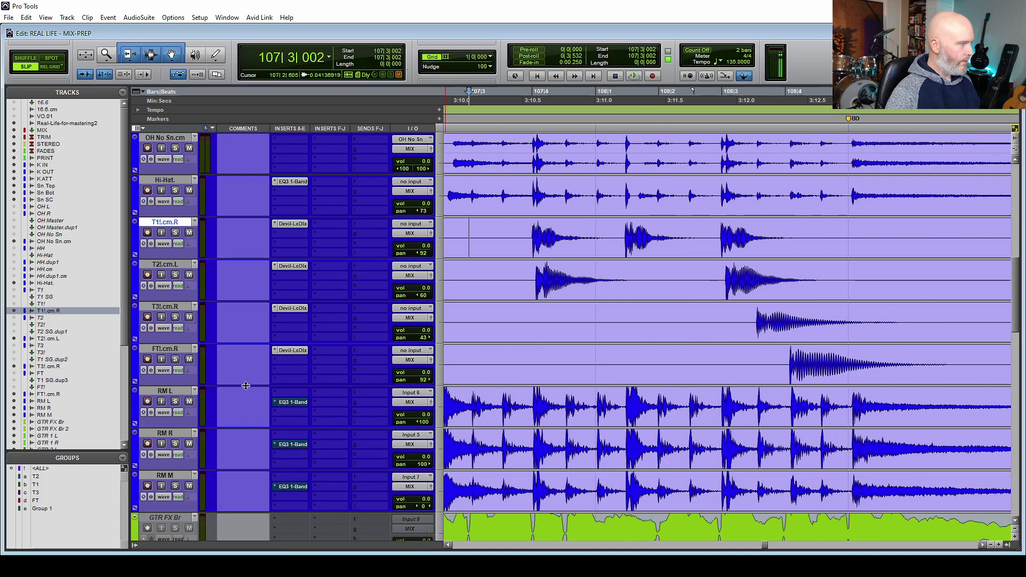
scroll(322, 368, up, 5)
key(r)
key(r)
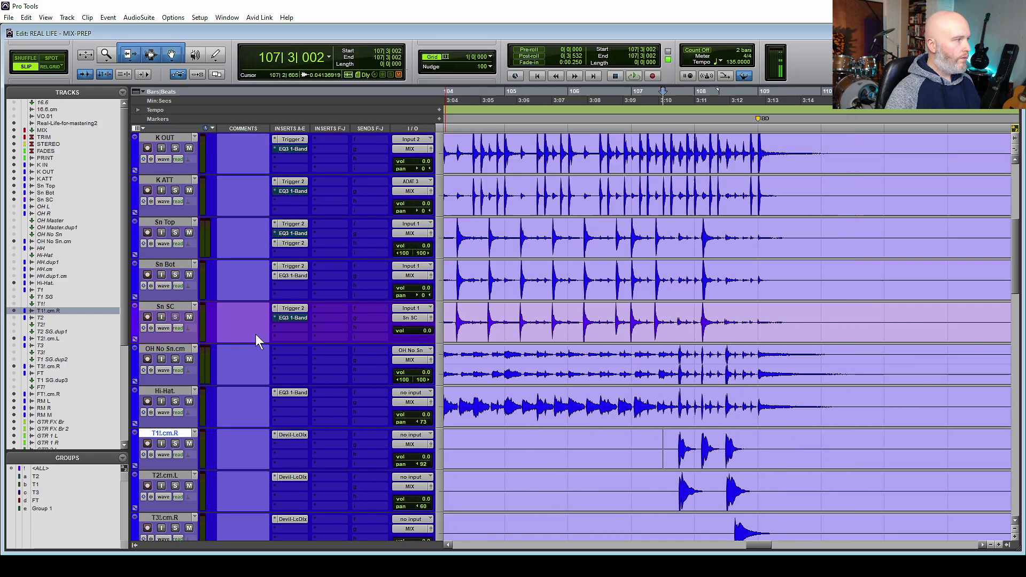
scroll(255, 335, up, 1)
scroll(256, 335, up, 5)
scroll(255, 334, down, 5)
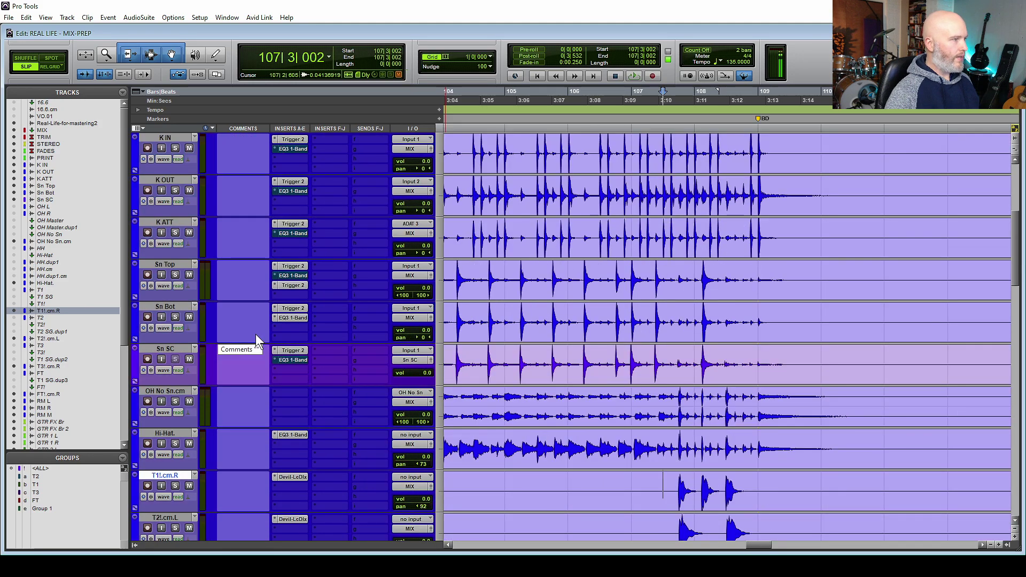
click(175, 190)
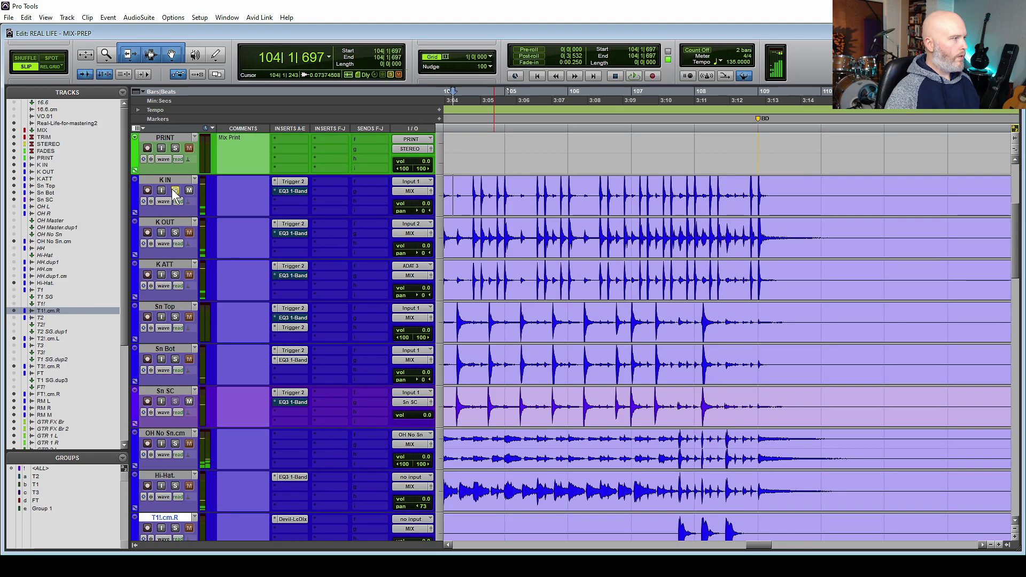
click(174, 190)
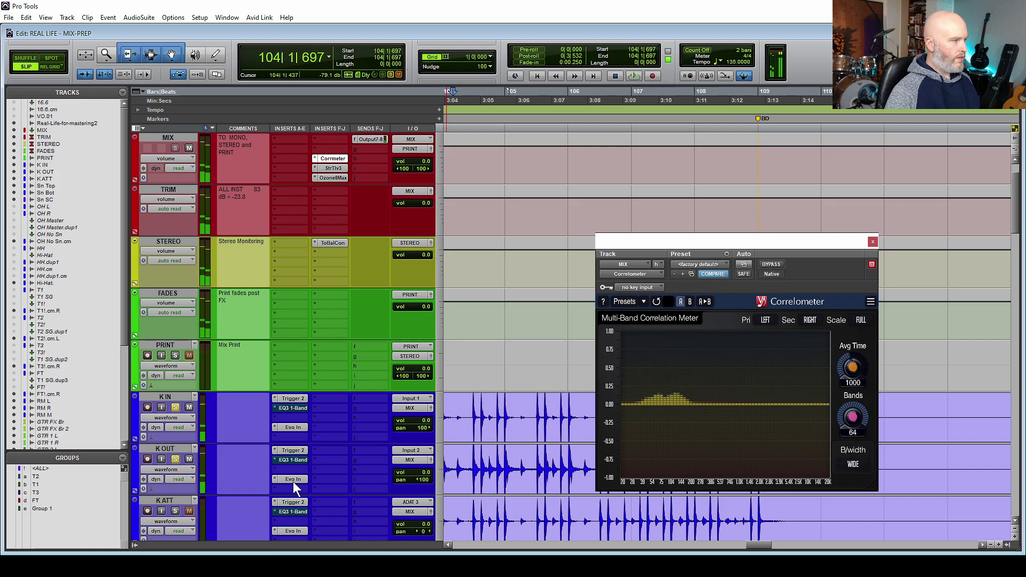
Rotate the phase of K OUT and K ATT with Evo In during playback to align them with K IN
click(291, 480)
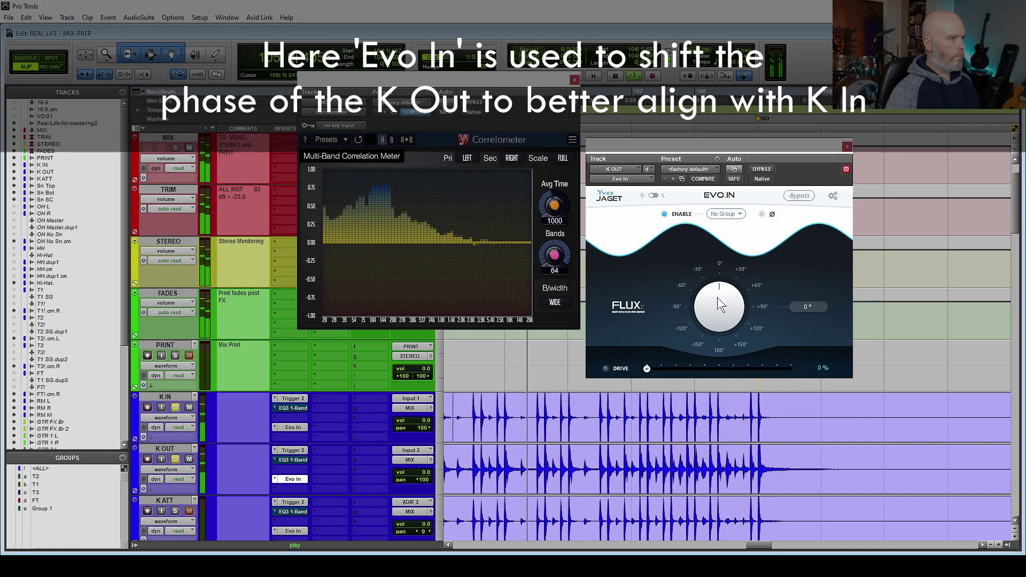
drag(717, 300, 698, 353)
key(space)
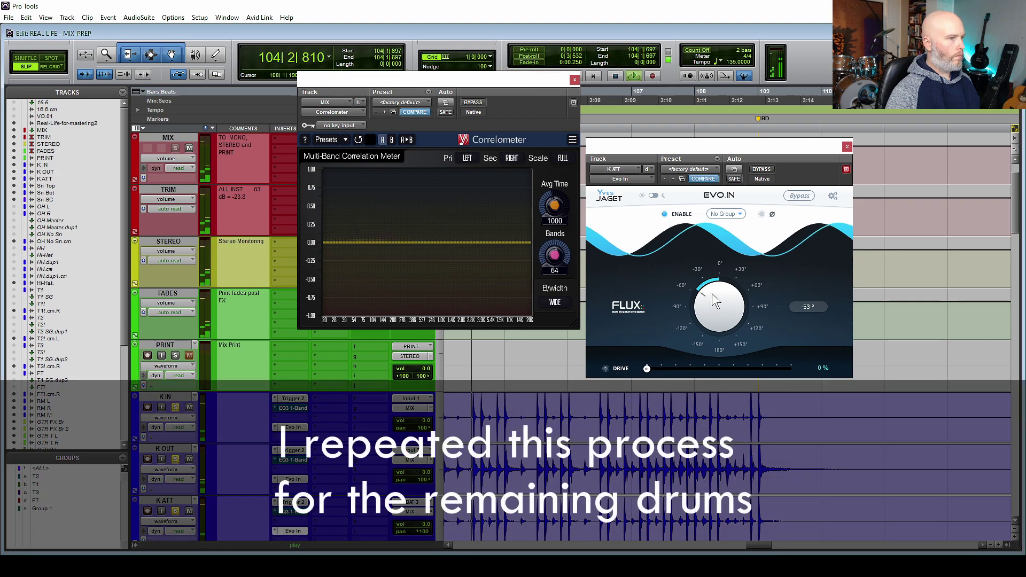
drag(713, 294, 716, 287)
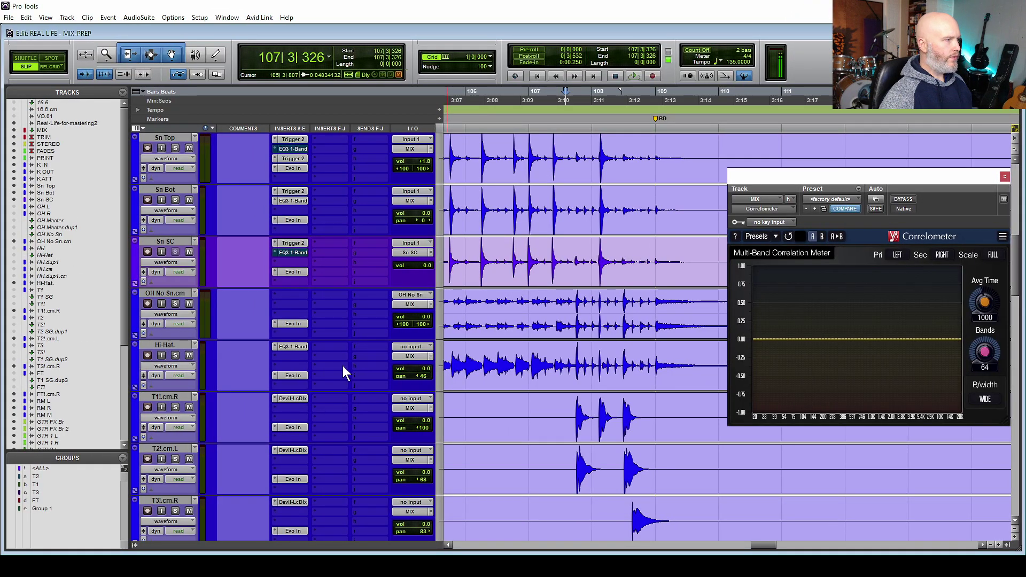
scroll(491, 378, up, 6)
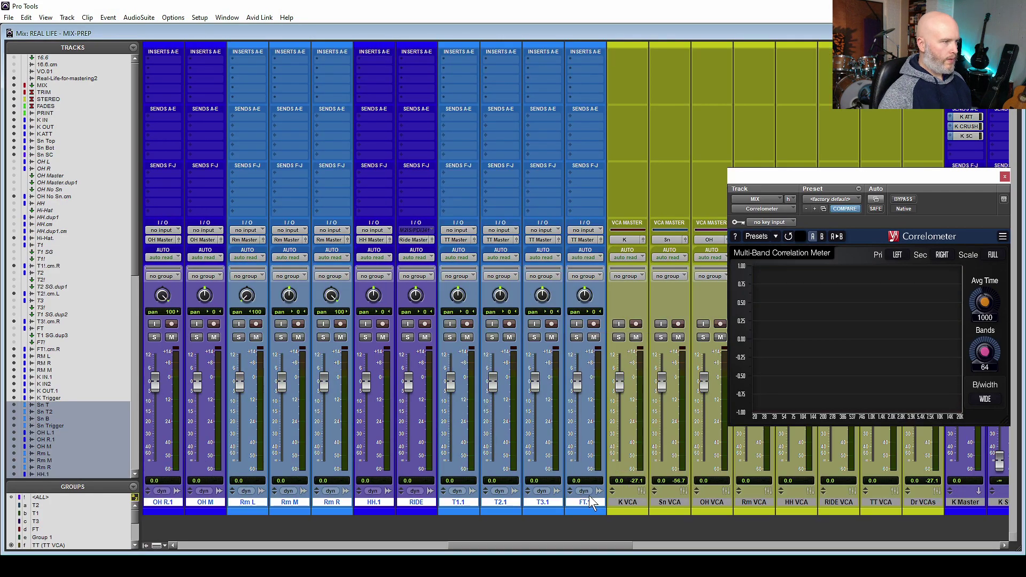
Route the outputs of K IN, K OUT and K ATT to the K Master bus in the mixer
scroll(589, 495, right, 10)
drag(514, 541, 230, 481)
click(270, 239)
mouse_move(288, 279)
click(438, 94)
click(359, 502)
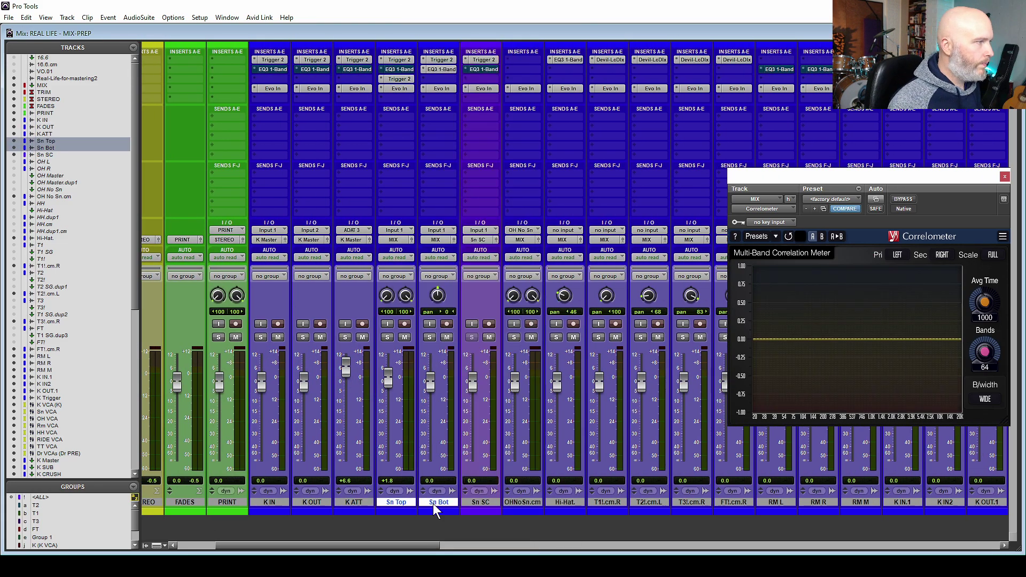
shift+click(316, 502)
alt+shift+click(353, 240)
click(523, 94)
Route the Sn Top and Sn Bot outputs to the Sn Master bus, leaving Sn SC out
click(473, 502)
click(437, 502)
alt+shift+click(440, 239)
Route the OH No Sn.cm output to OH Master and the Hi-Hat output to HH Master
click(520, 502)
click(526, 240)
click(559, 502)
click(570, 240)
Route the four committed tom tracks to TT Master and RM L, RM R and RM M to Rm Master
click(607, 502)
shift+click(733, 502)
alt+shift+click(607, 239)
click(781, 360)
click(776, 502)
shift+click(860, 502)
alt+shift+click(866, 240)
click(818, 268)
Move K Trigger beside K ATT and modify the K group (K VCA) to include K IN through K Trigger
click(910, 502)
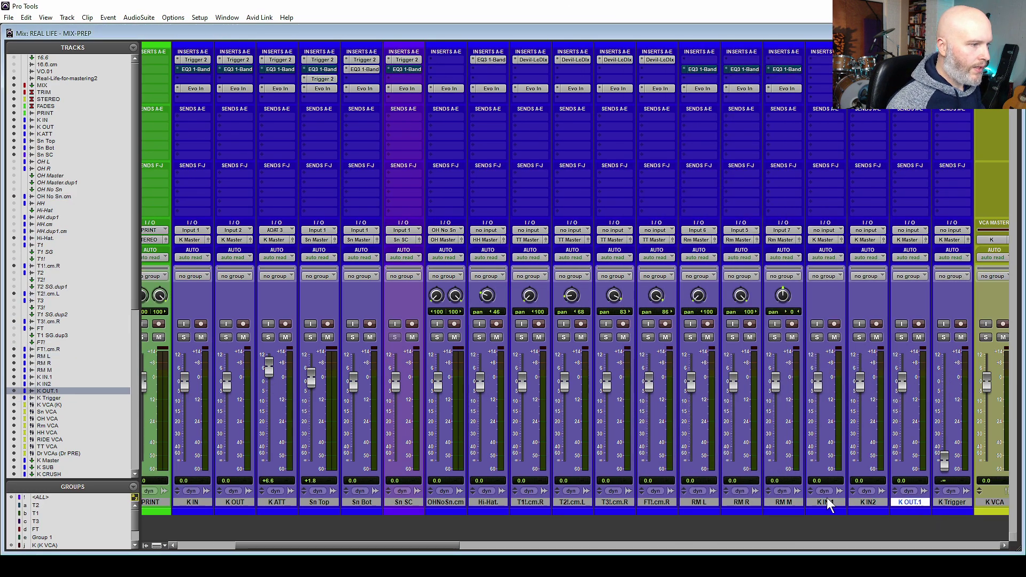
drag(825, 502, 313, 508)
drag(139, 470, 219, 470)
drag(112, 481, 112, 301)
shift+click(272, 502)
right_click(63, 364)
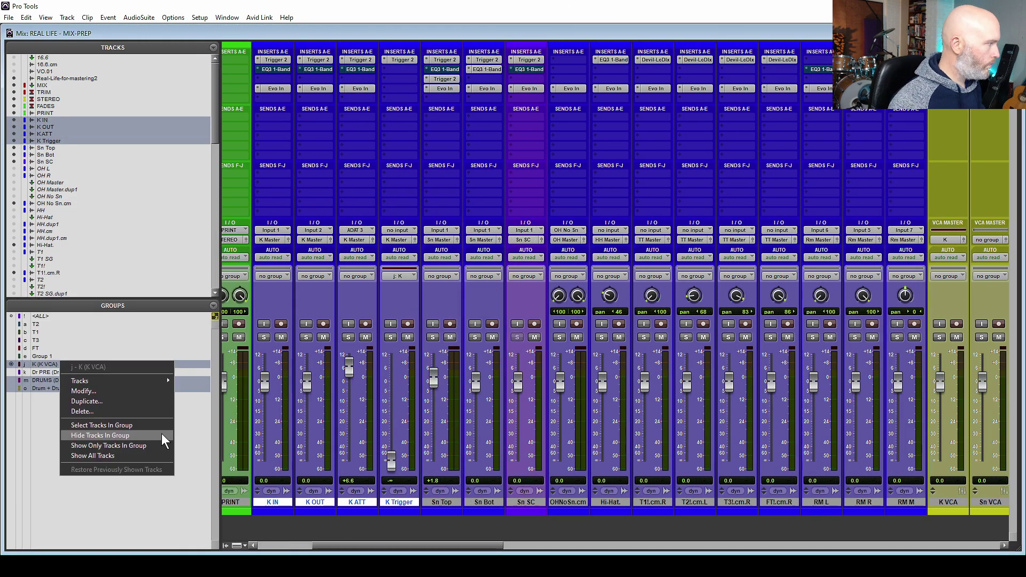
click(80, 391)
Group the four committed tom tracks and assign the group to TT VCA
shift+click(779, 502)
key(ctrl+g)
click(556, 109)
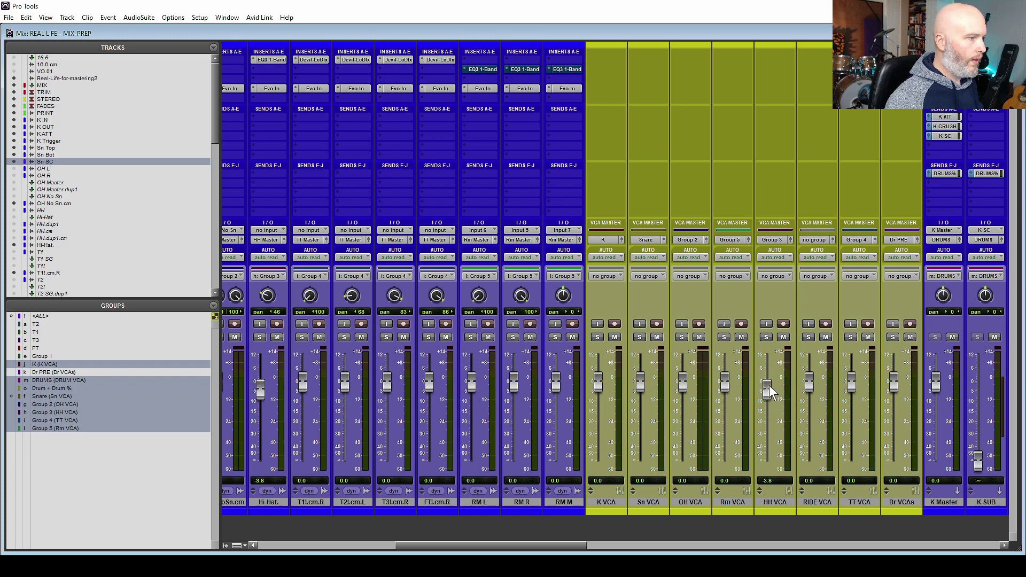
Select the drum tracks from K IN to RM M, excluding Sn SC, and recolour them lighter blue
click(556, 502)
scroll(556, 502, left, 6)
scroll(557, 510, left, 1)
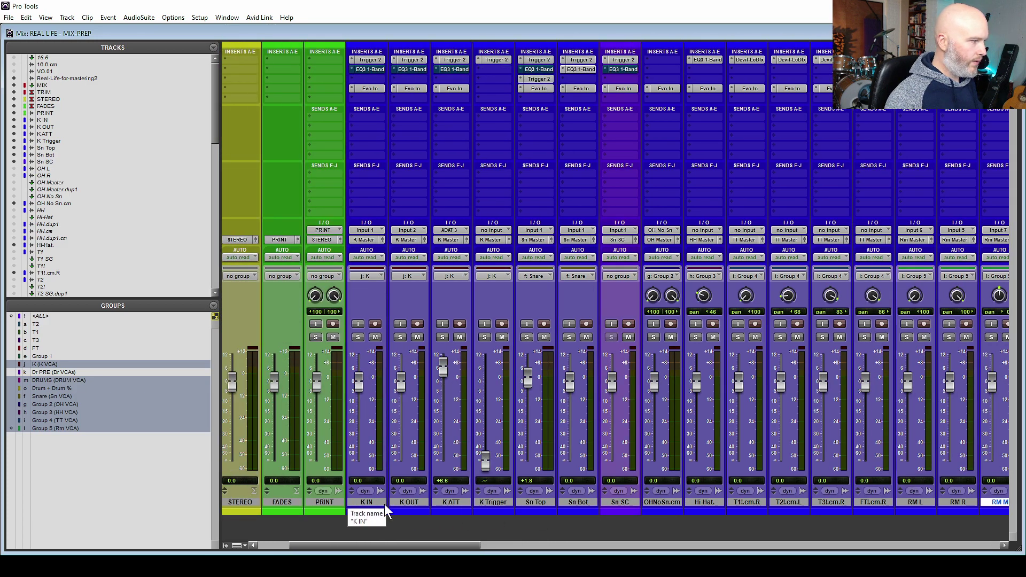
shift+click(383, 503)
ctrl+click(605, 500)
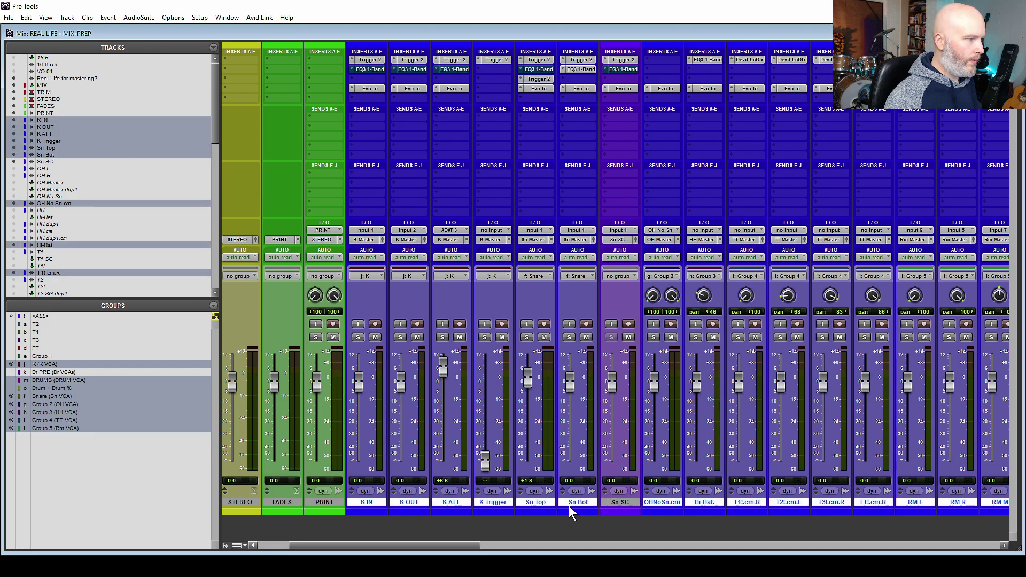
Play back the drums and examine the levels across the drum, VCA and master channels
scroll(670, 463, right, 10)
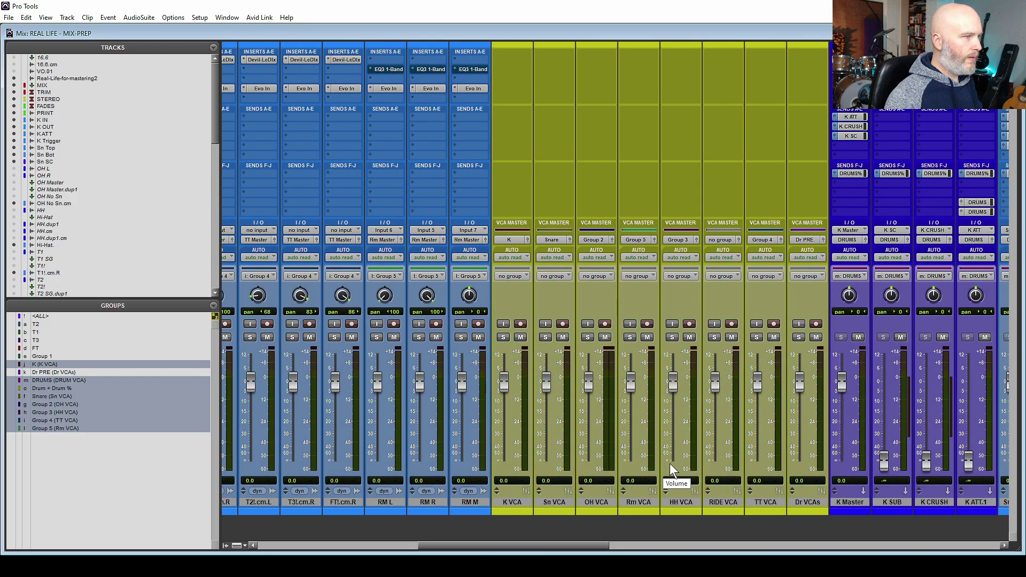
scroll(670, 463, right, 2)
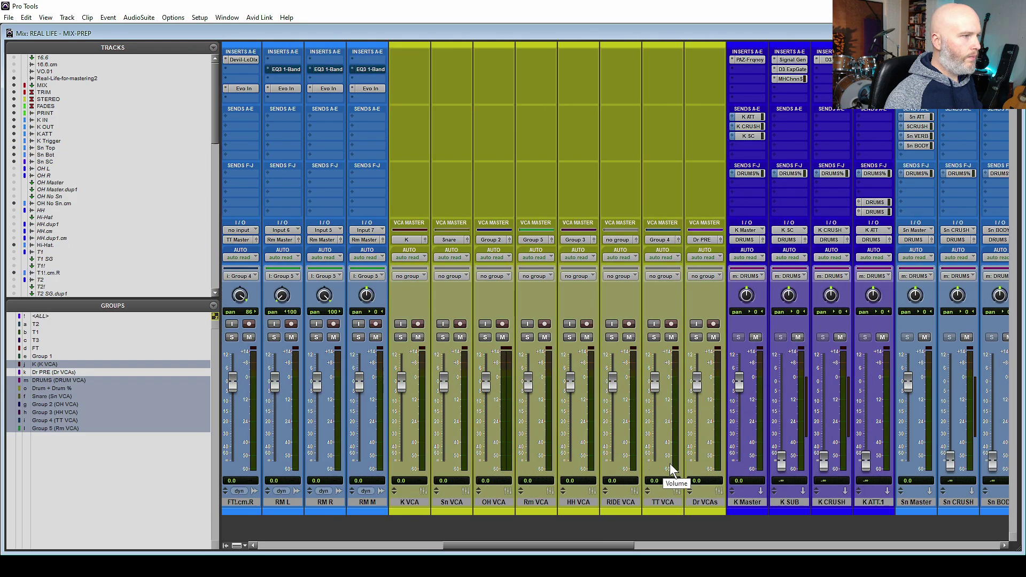
scroll(669, 464, right, 11)
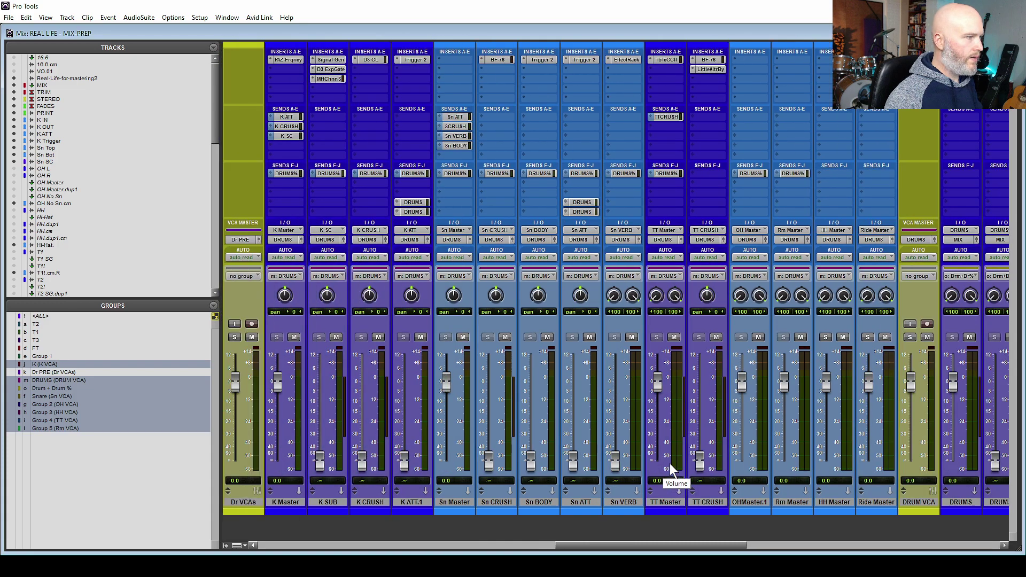
scroll(672, 469, left, 4)
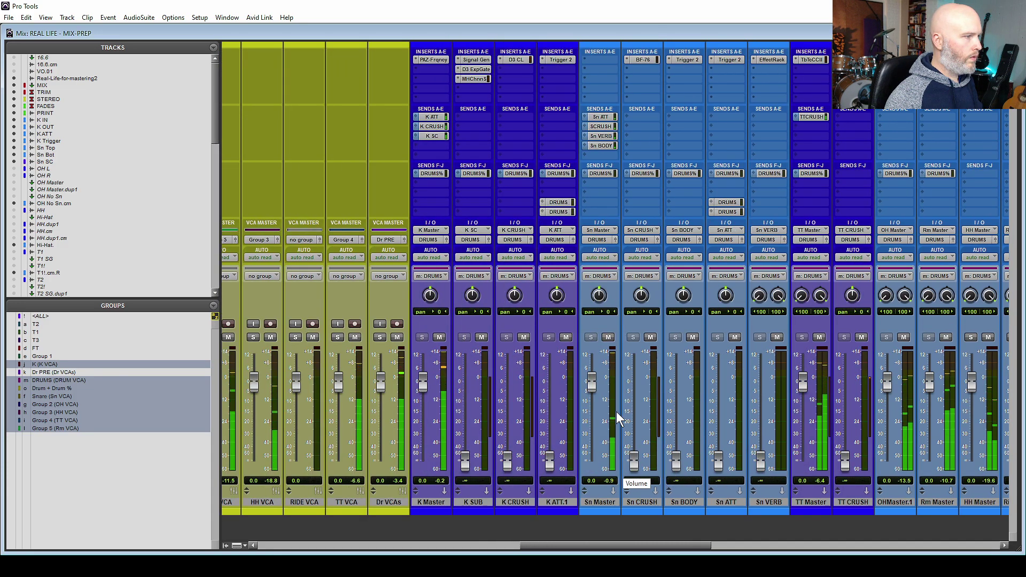
drag(569, 544, 419, 535)
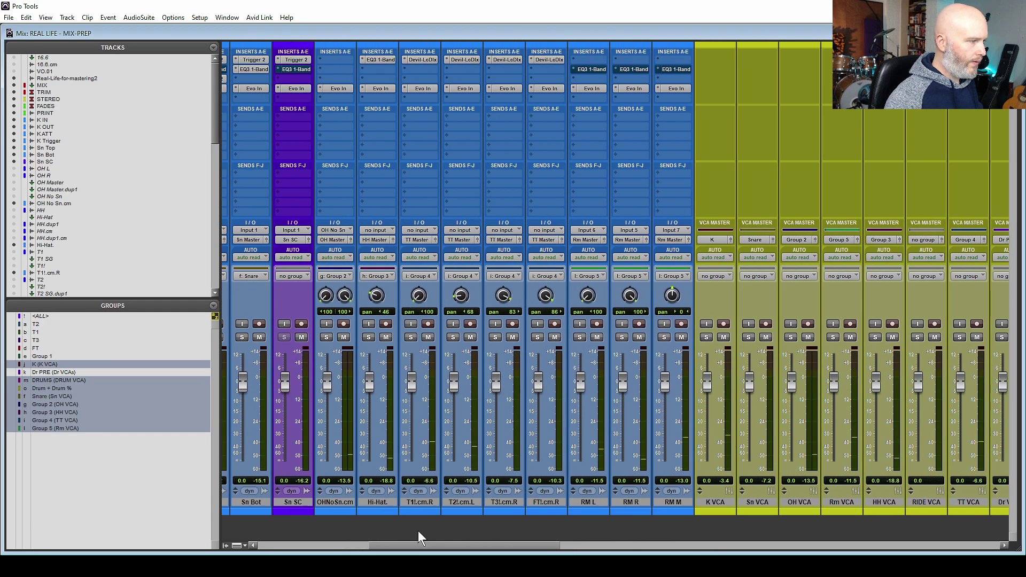
scroll(722, 321, right, 15)
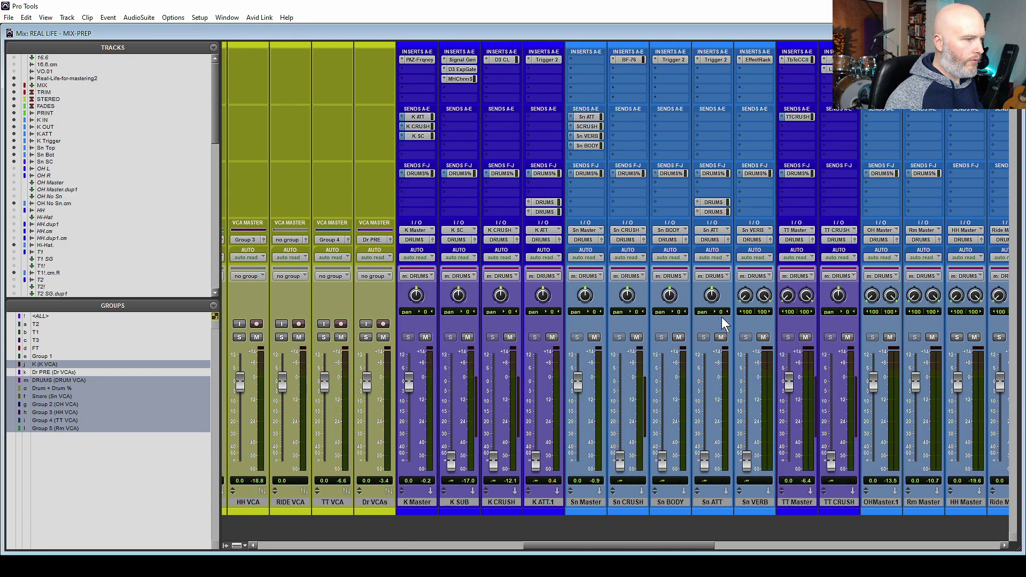
Replace the Ozone Imager on Rm Master with Ozone 8 Imager and set Band 1, below 204 Hz, to a width of -100
scroll(721, 317, right, 5)
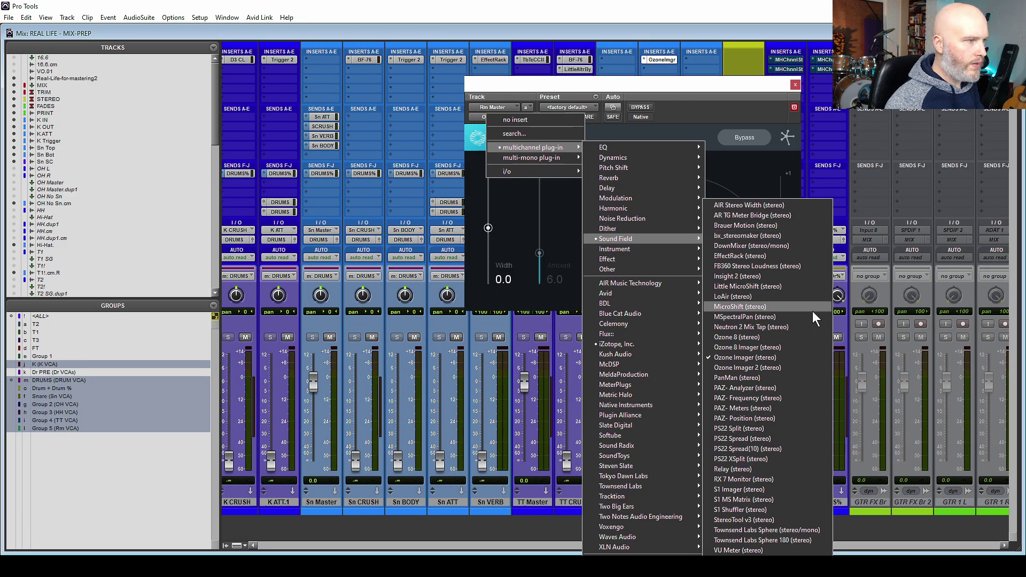
click(802, 347)
drag(597, 182, 569, 186)
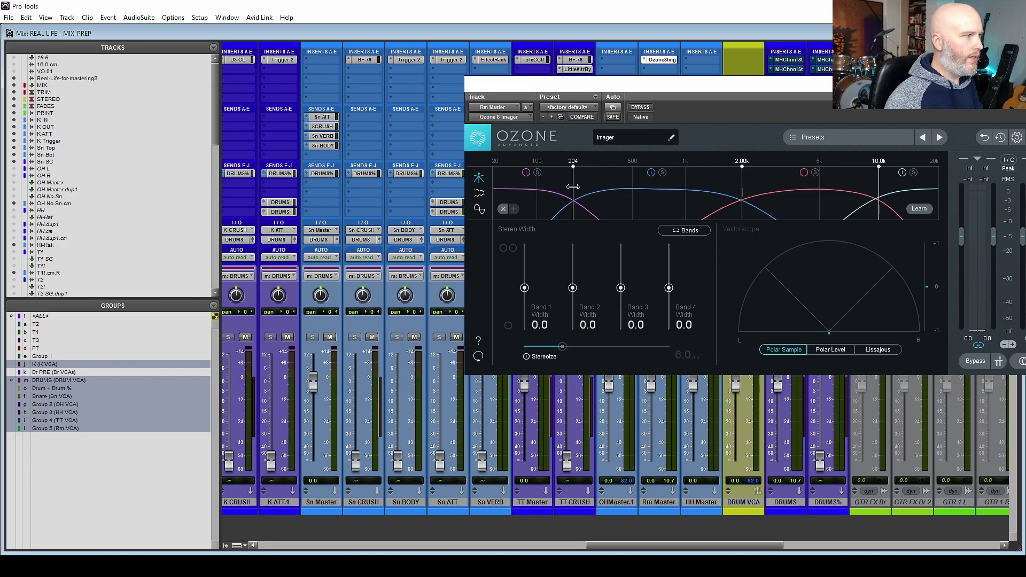
key(space)
drag(524, 287, 521, 363)
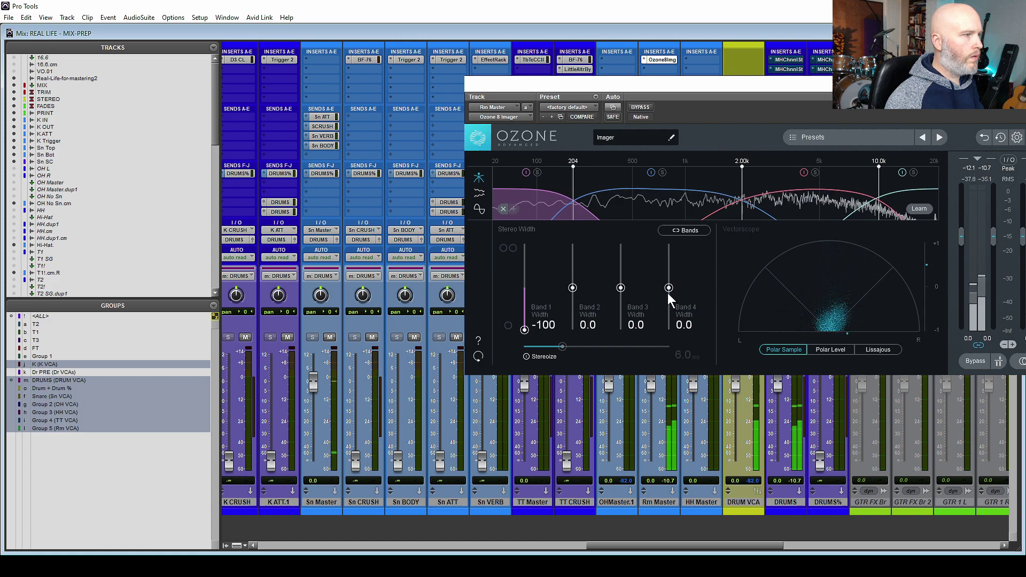
Adjust the Band 4 width on Rm Master's Imager, stop playback and close the plug-in
drag(669, 288, 625, 277)
key(space)
key(ctrl+w)
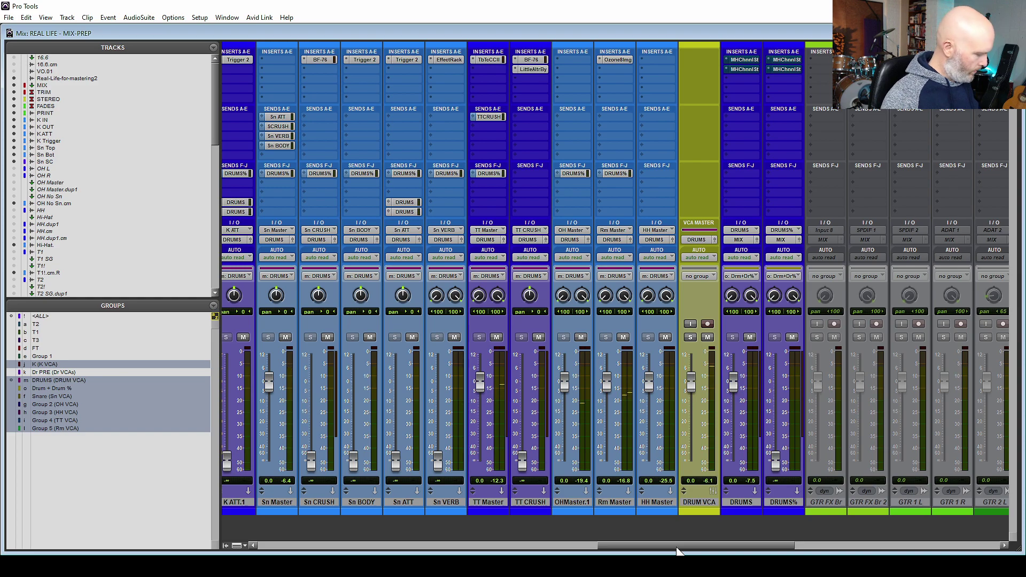
drag(678, 545, 738, 545)
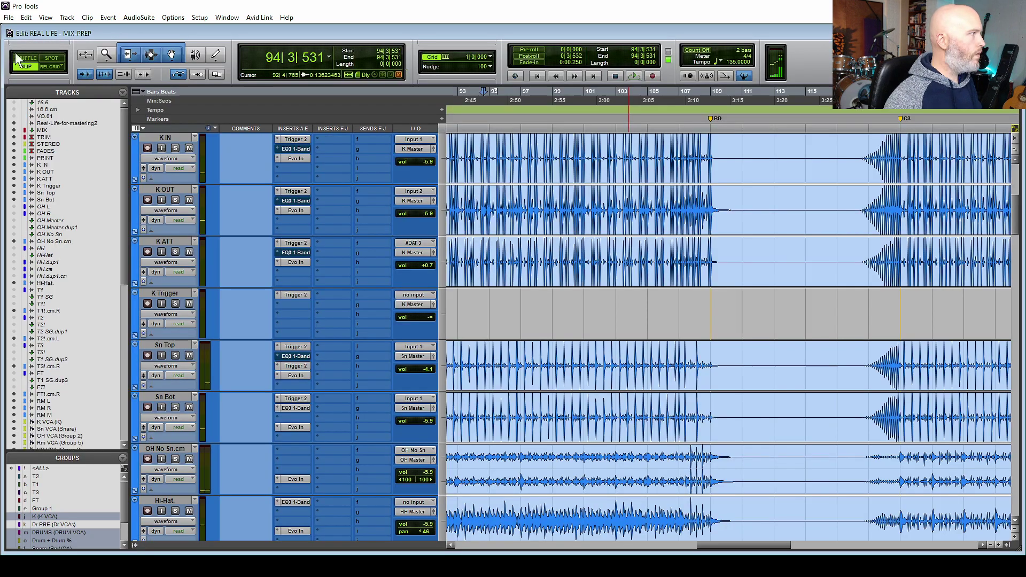
Save a copy of the session as REAL LIFE - MIX-PREP DRUMS DONE
click(8, 18)
click(21, 100)
text(DRUMS DONE)
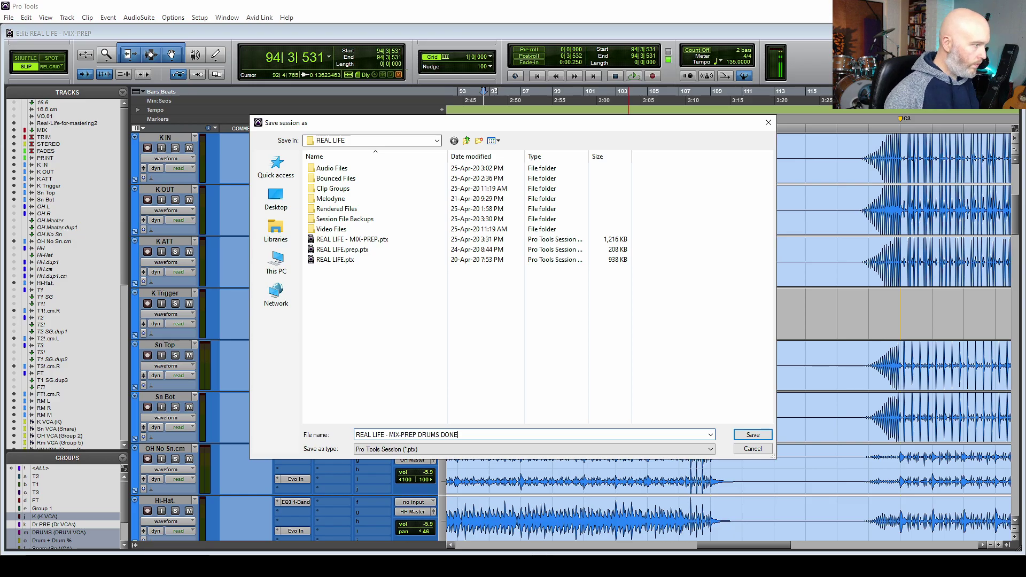
key(Return)
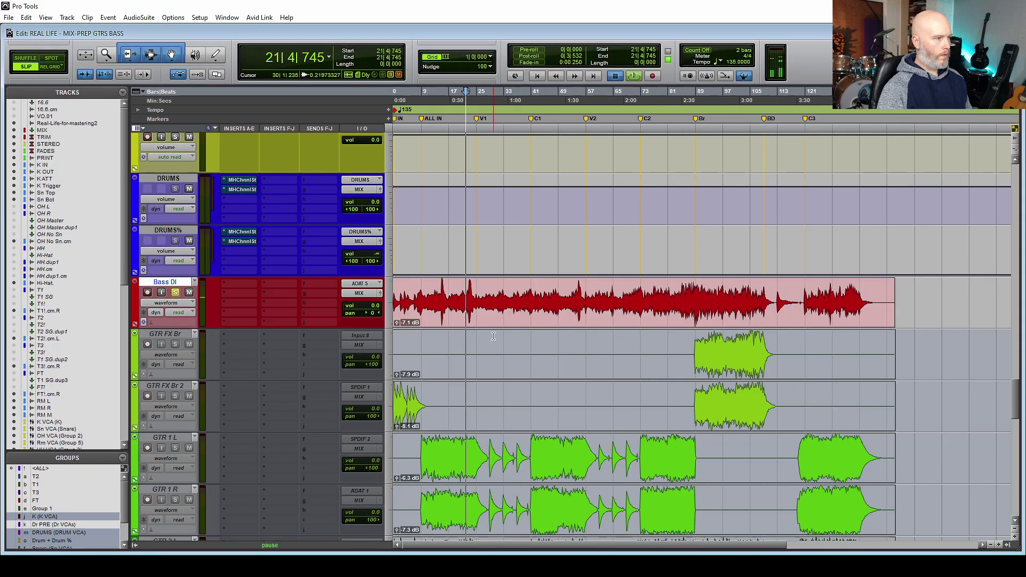
Separate the loud Bass DI note between bar 23 and the V1 marker, lower its clip gain to -13.7 dB and audition it
key(space)
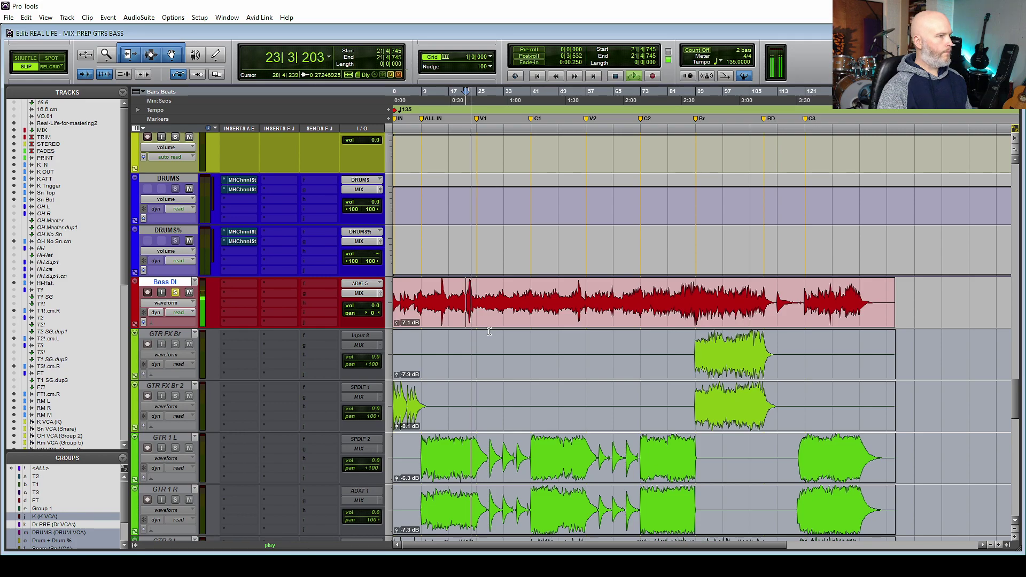
click(467, 300)
key(space)
key(t)
key(t)
key(t)
click(730, 296)
key(ctrl+bracketright)
key(ctrl+bracketright)
key(ctrl+bracketright)
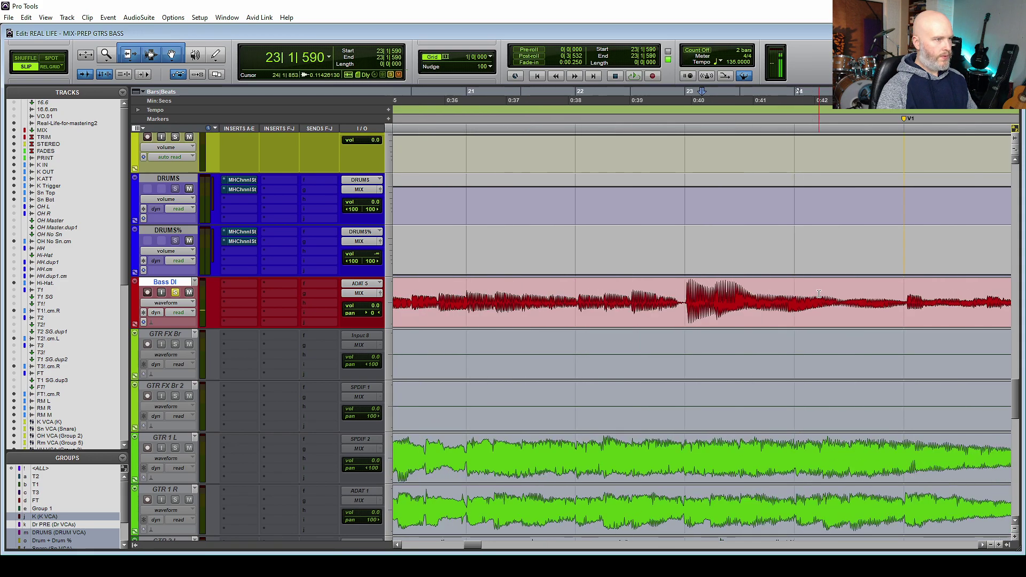
key(ctrl+bracketleft)
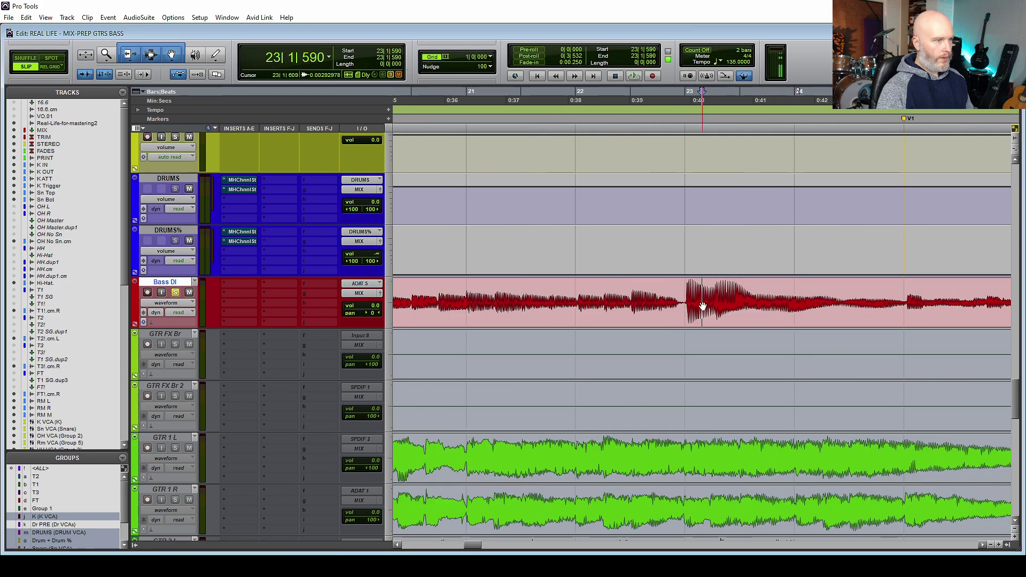
drag(685, 298, 906, 298)
key(b)
key(space)
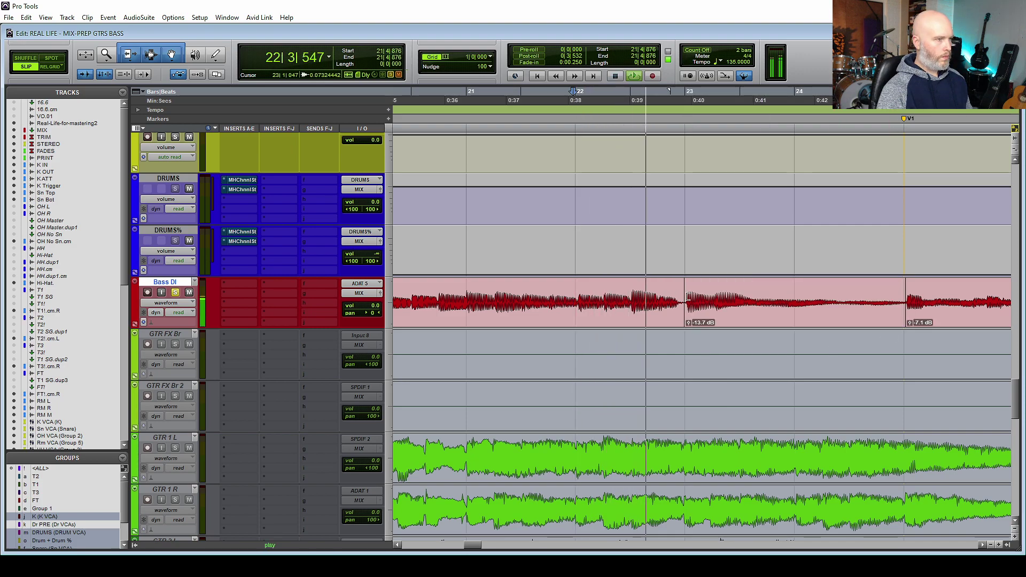
key(space)
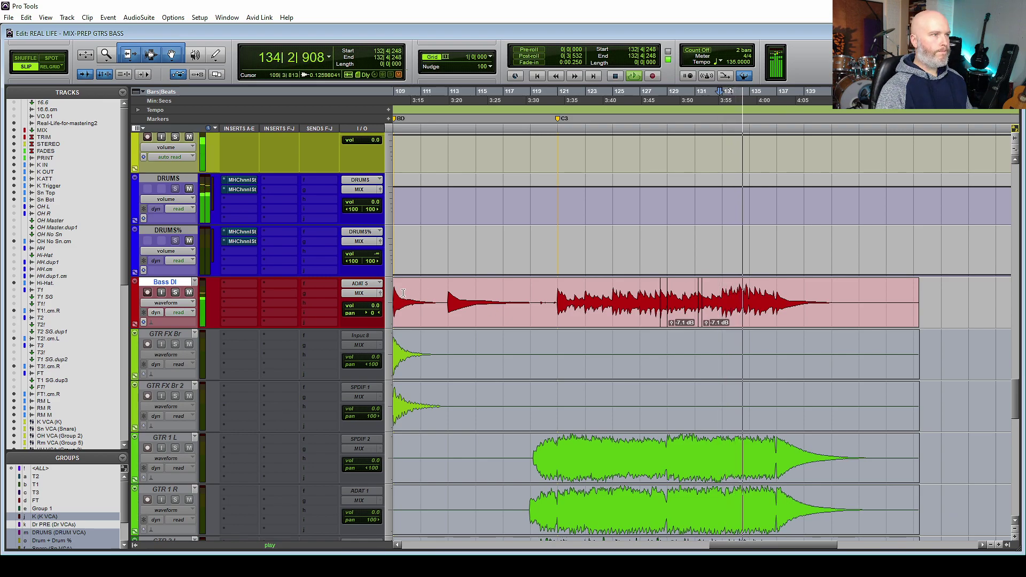
Insert RBass (mono) on the Bass DI track and adjust it during playback
double_click(619, 301)
click(239, 284)
mouse_move(289, 313)
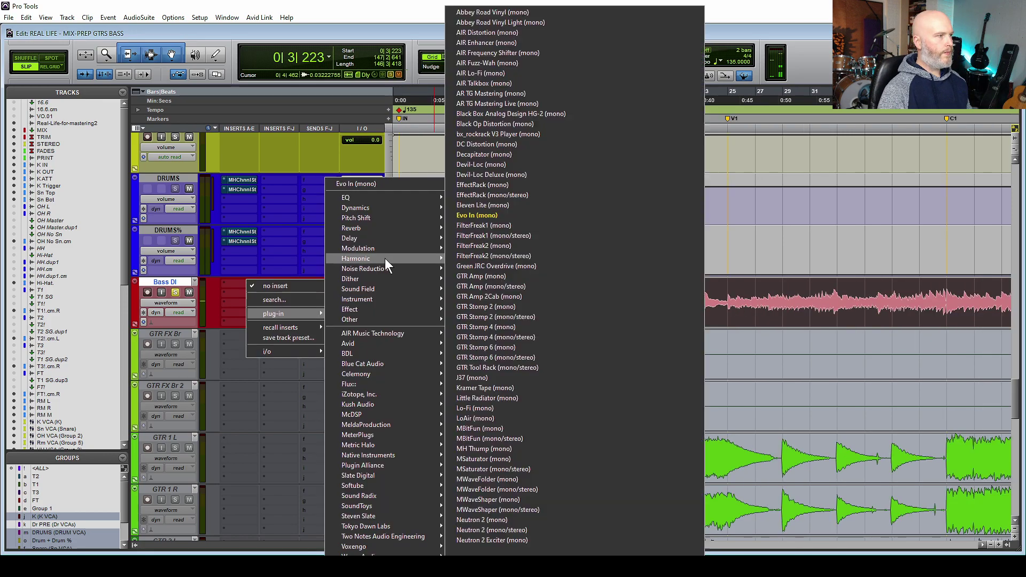
mouse_move(387, 319)
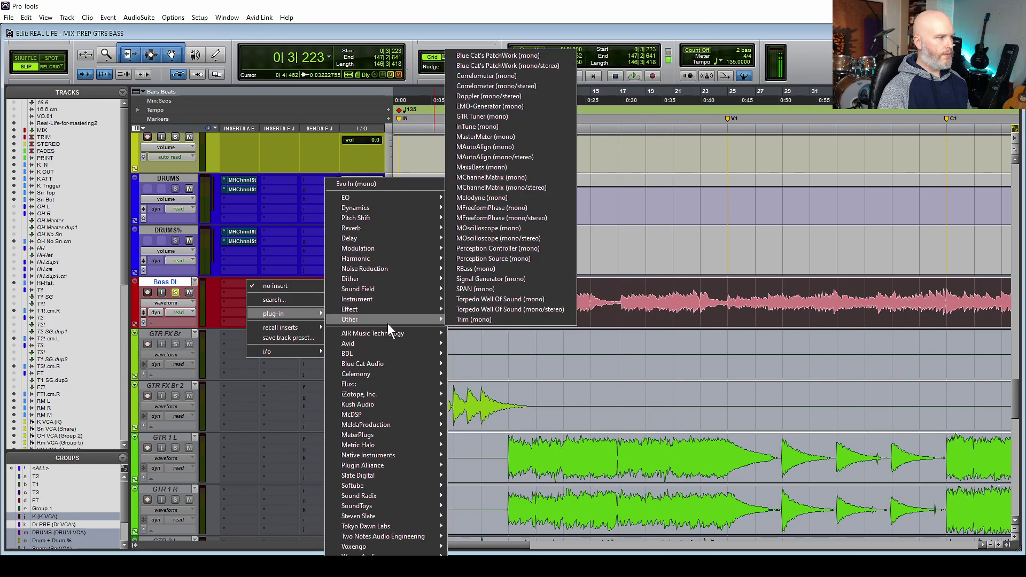
click(495, 269)
key(space)
drag(428, 244, 429, 242)
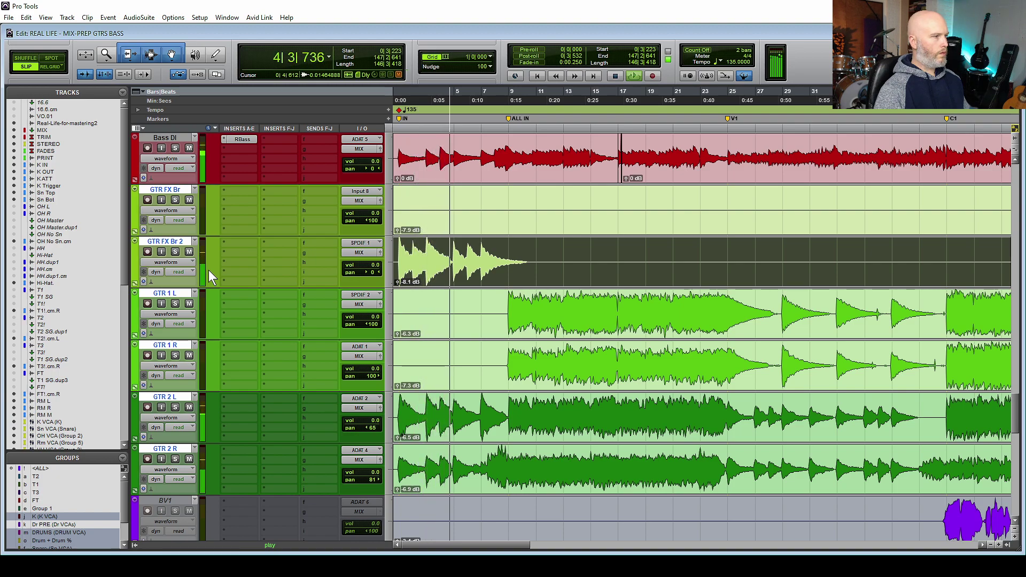
Stop playback and duplicate the GTR FX Br 2 track
key(space)
click(545, 255)
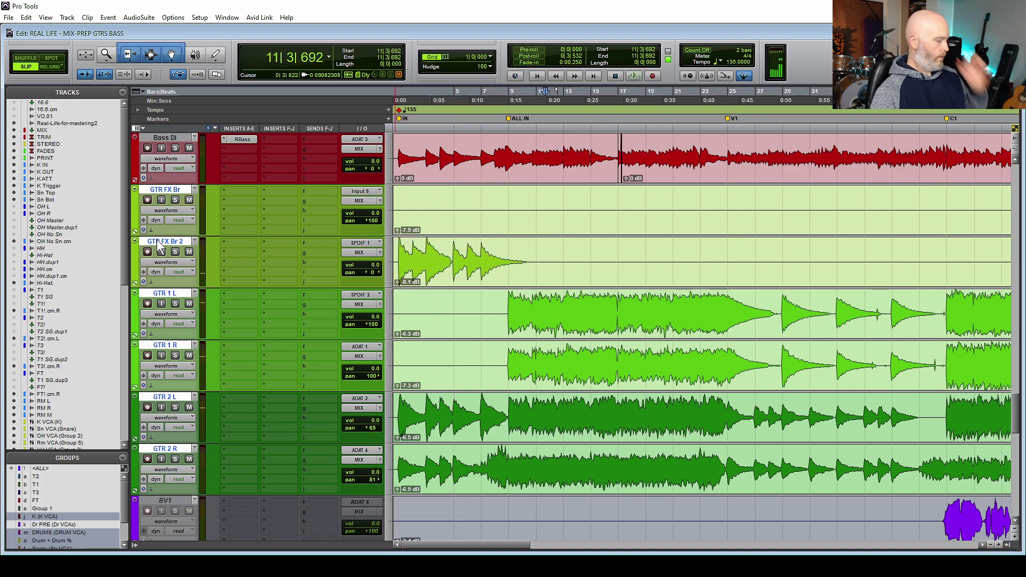
right_click(161, 240)
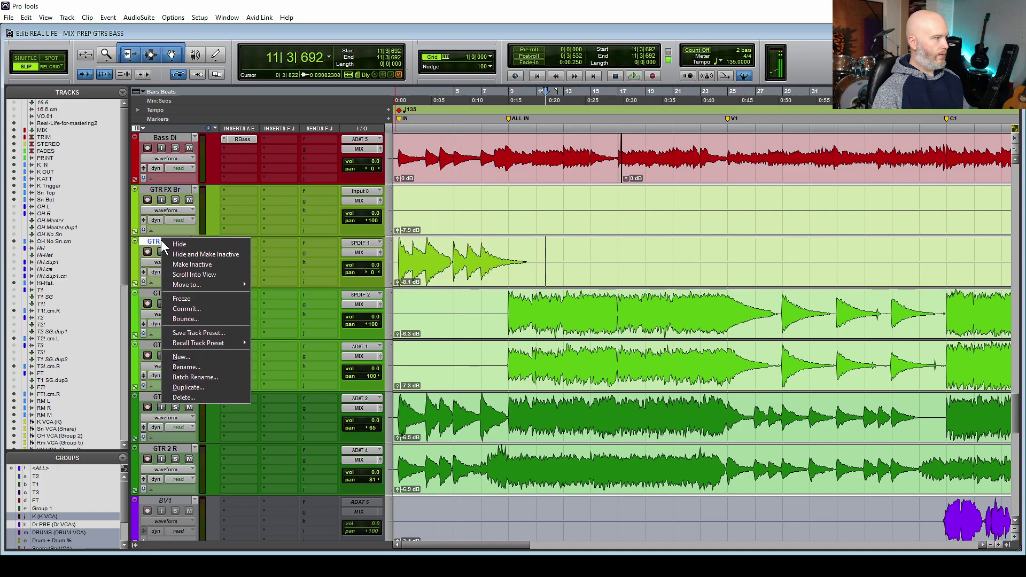
click(200, 392)
key(Return)
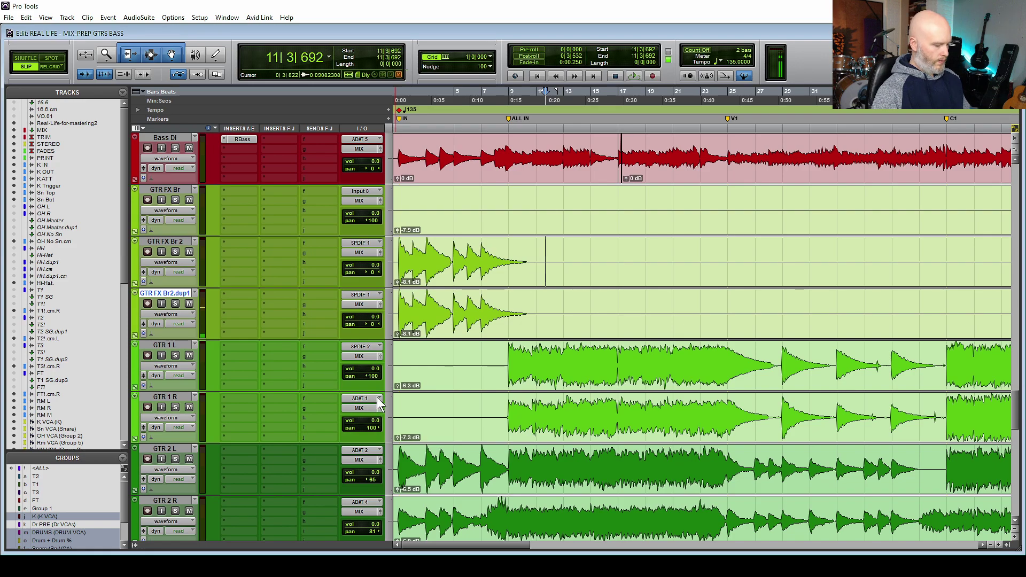
Delete the intro part of GTR FX Br 2 up to just before the V1 marker and fade the remaining clip's start
key(alt+a)
drag(692, 207, 776, 262)
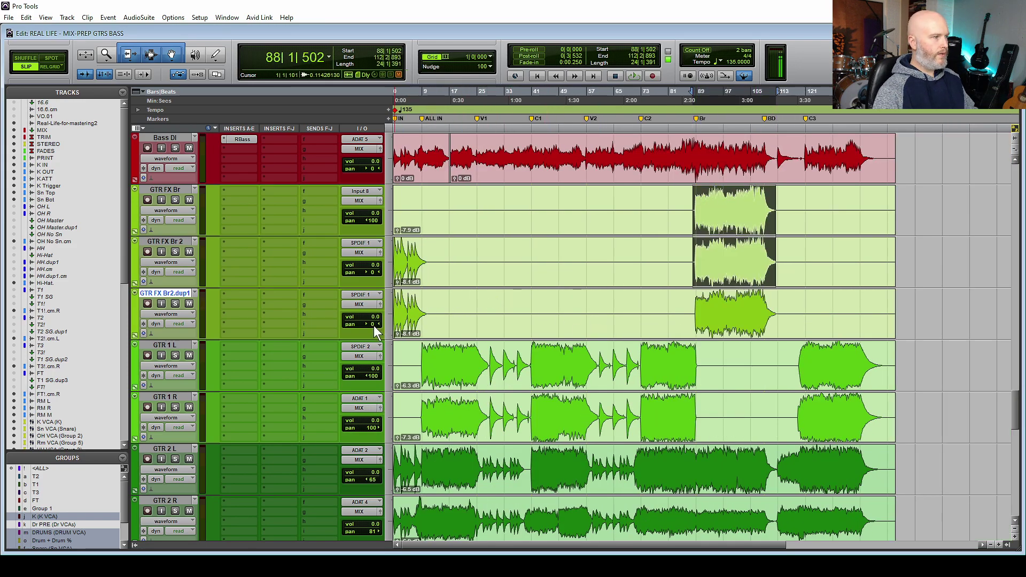
drag(473, 255, 294, 255)
key(Delete)
drag(474, 243, 476, 243)
Strip silence track by track from the guitar FX tracks down through the backing vocals, lead vocals and organ, using the existing Strip Silence settings
shift+click(595, 225)
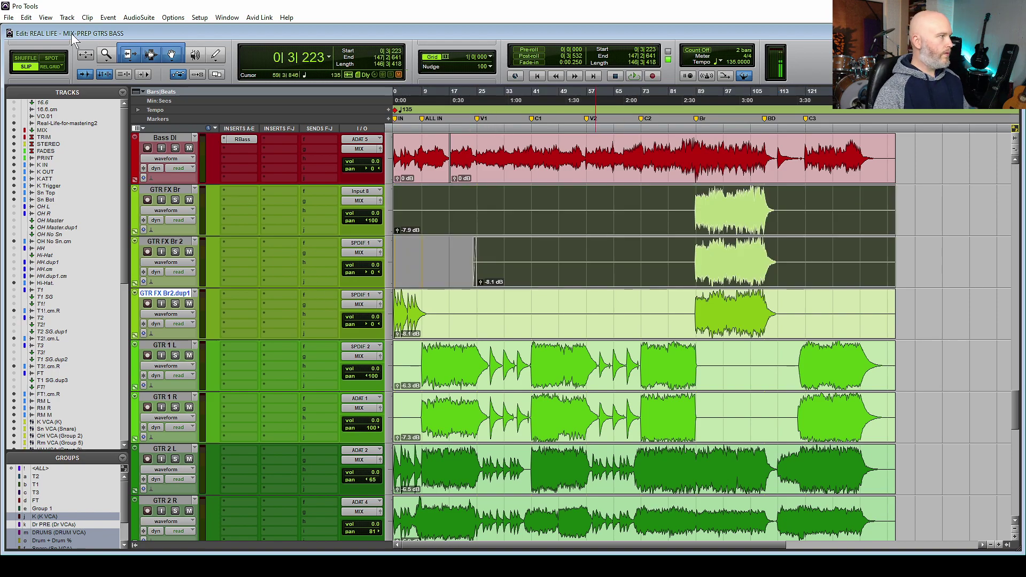
click(27, 18)
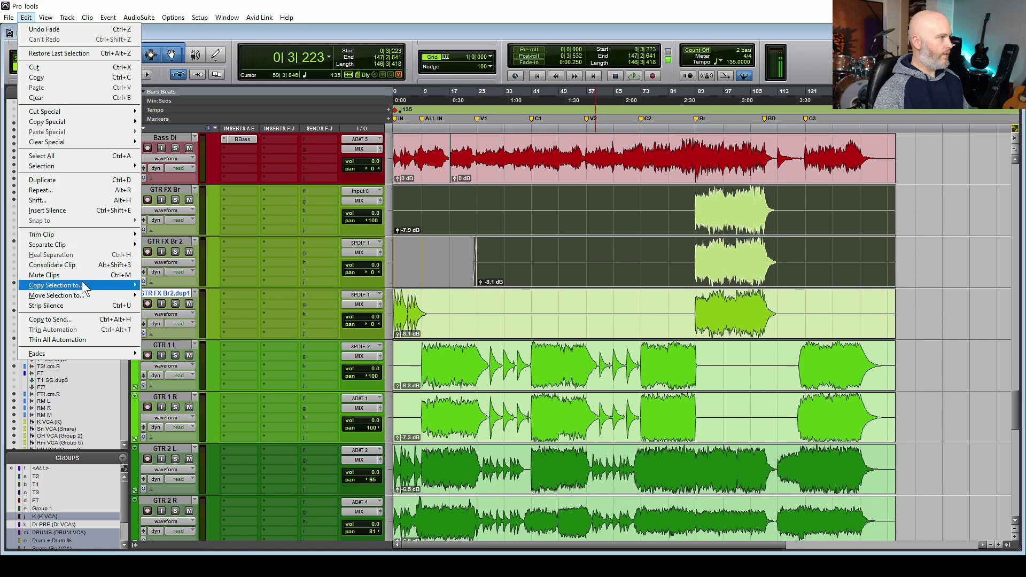
click(59, 305)
click(52, 468)
click(533, 215)
key(semicolon)
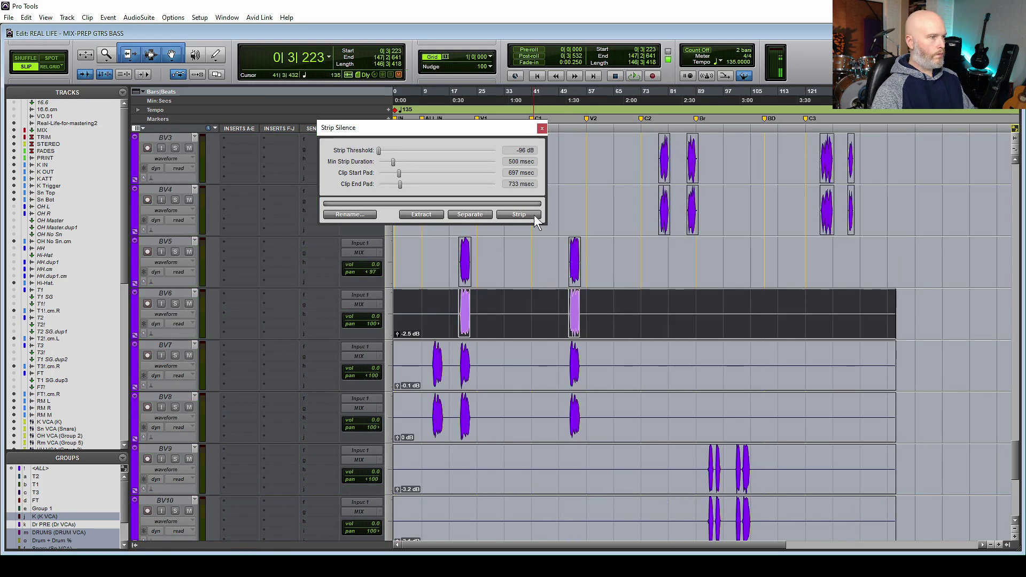
click(534, 215)
key(semicolon)
click(534, 215)
key(semicolon)
click(534, 215)
key(semicolon)
click(534, 215)
key(semicolon)
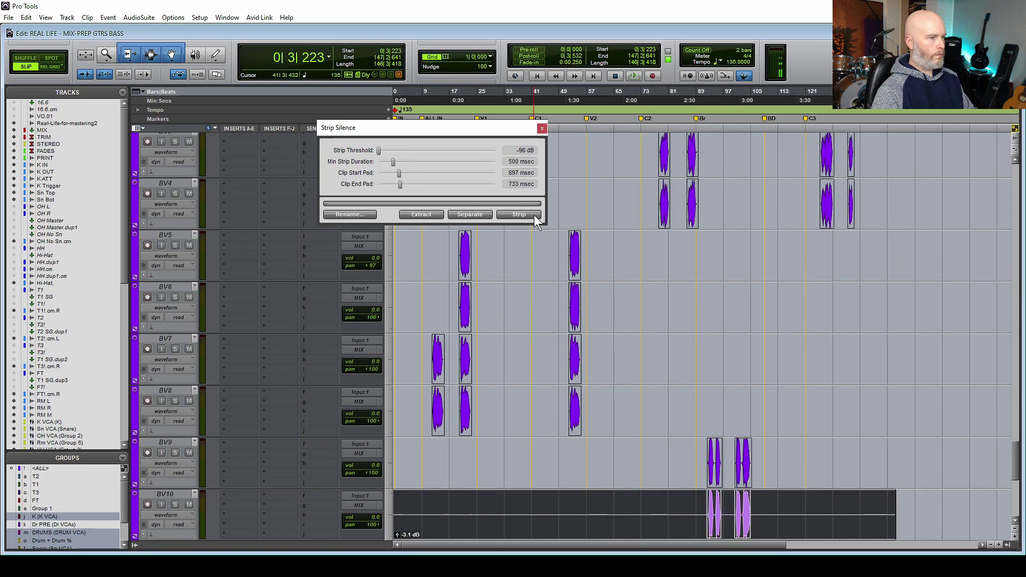
click(534, 215)
key(semicolon)
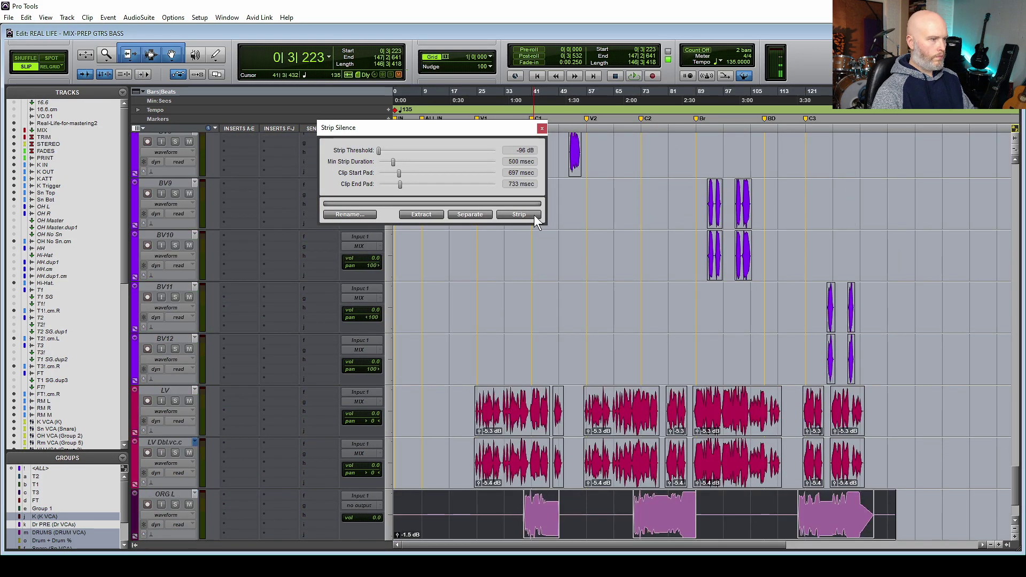
click(534, 215)
key(semicolon)
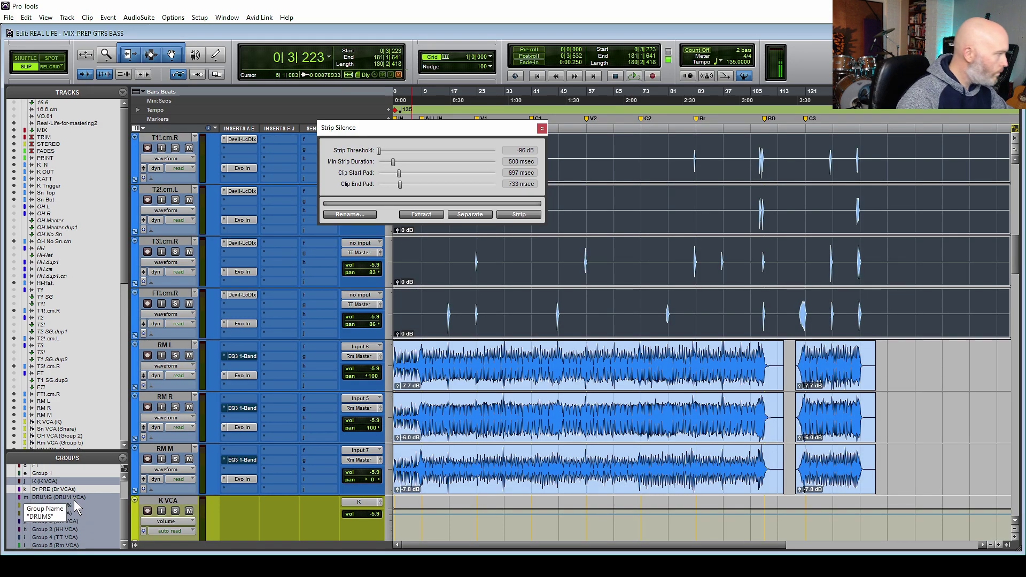
Suspend the groups and strip silence from the tom tracks and the remaining drum tracks, adding fades to the clips
key(ctrl+shift+g)
click(600, 325)
click(531, 215)
click(600, 273)
click(531, 215)
click(556, 170)
click(530, 215)
click(552, 223)
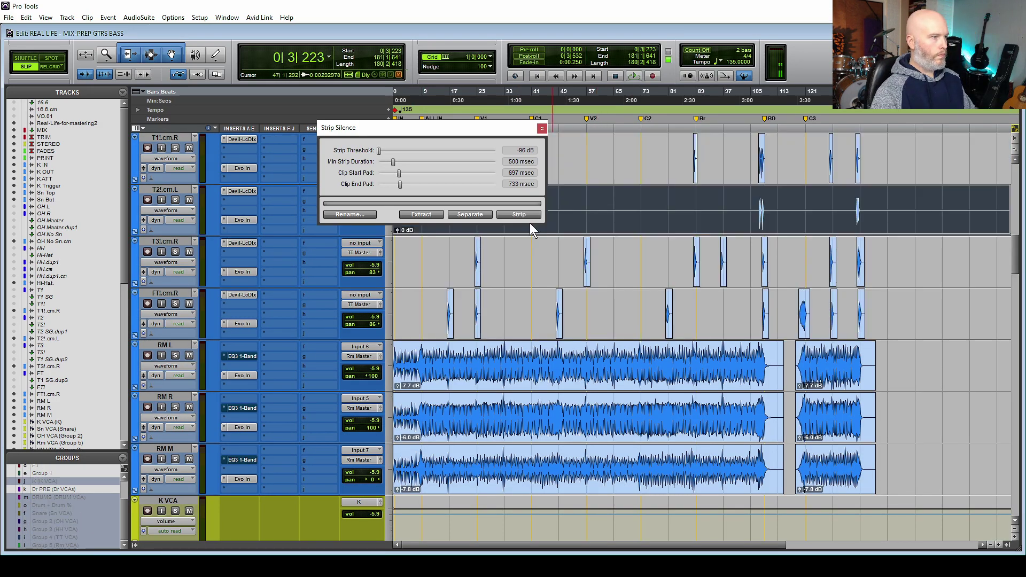
click(525, 214)
key(semicolon)
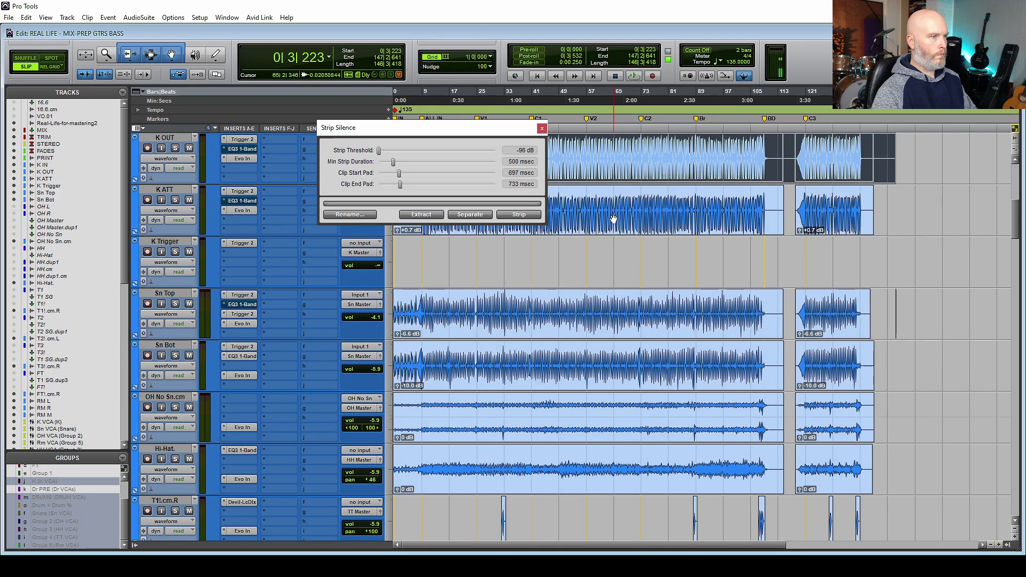
key(p)
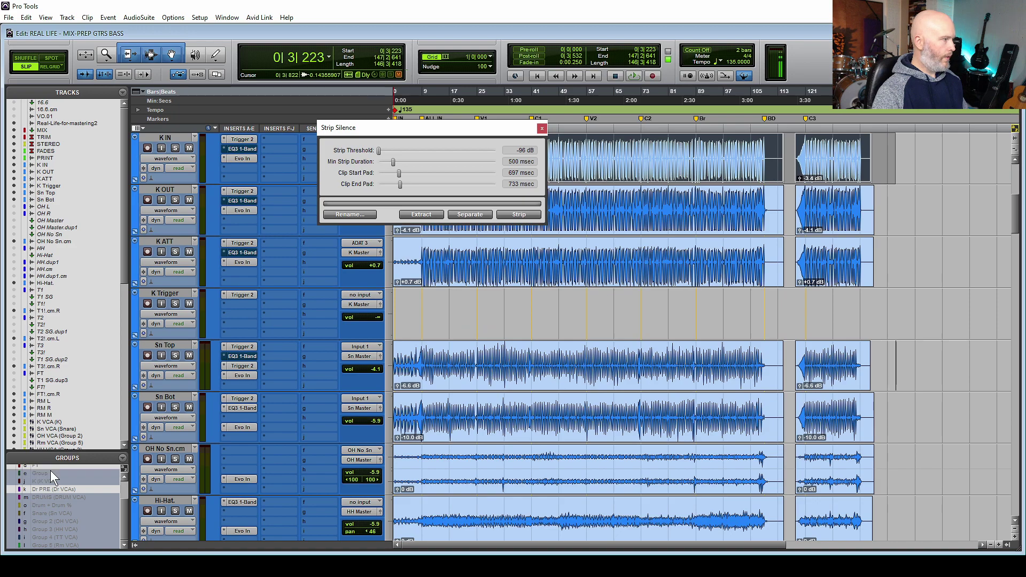
key(ctrl+f)
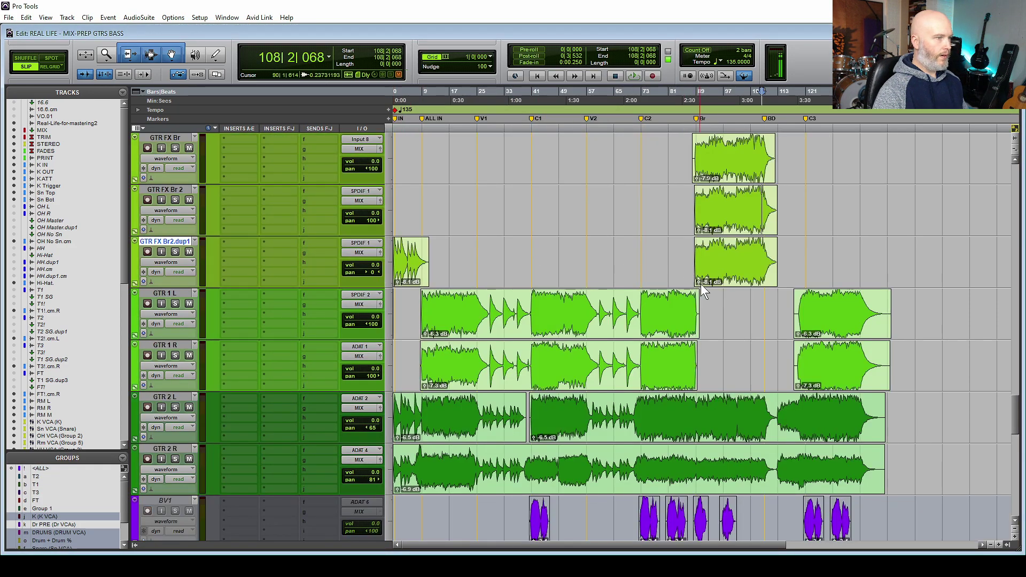
Delete the bridge clip from the GTR FX Br2.dup1 track
click(737, 270)
key(Delete)
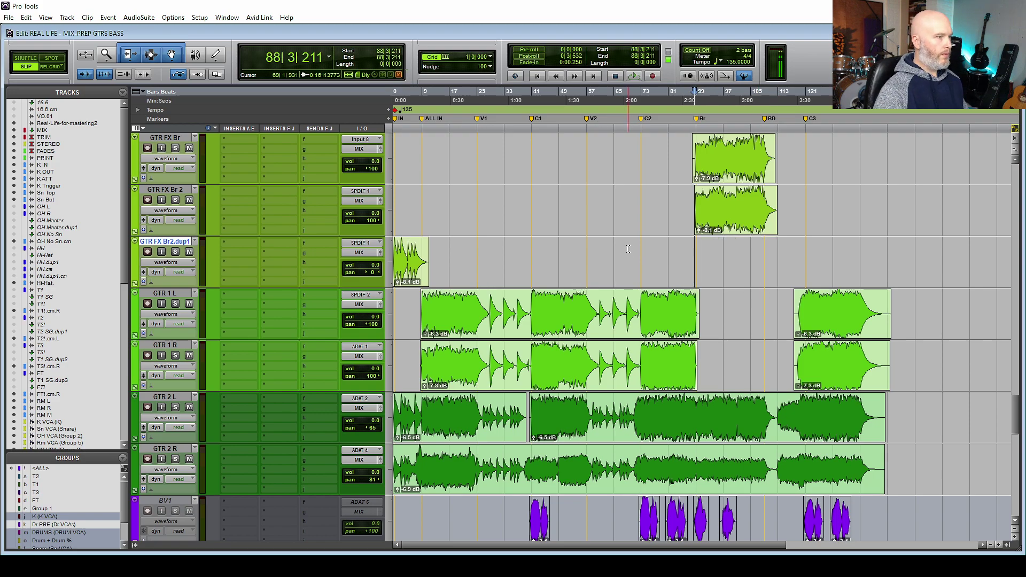
click(628, 249)
Play back the guitars from the ALL IN section and solo GTR 1 L and GTR 1 R to check their panning
key(space)
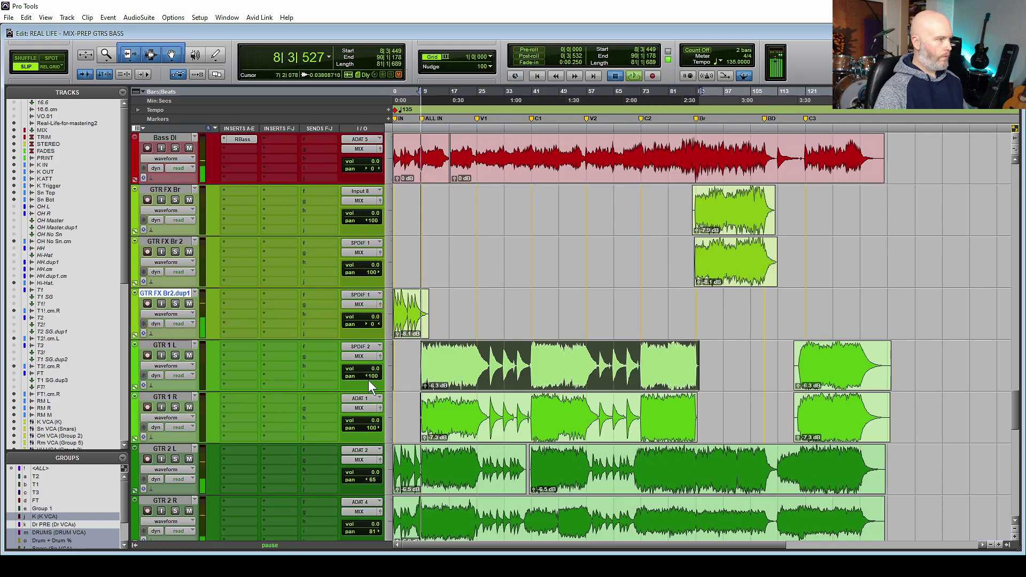
click(371, 377)
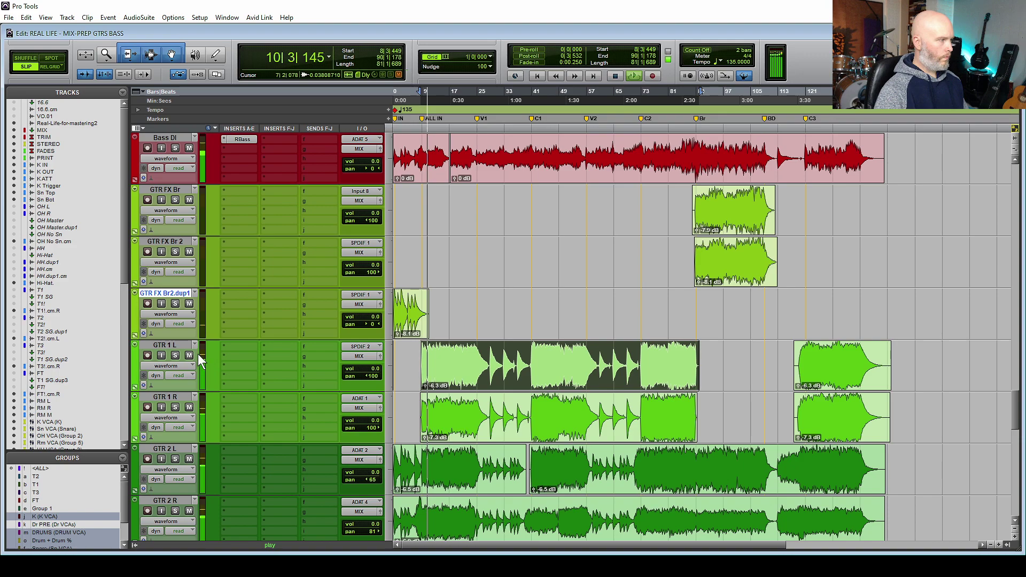
click(176, 355)
click(174, 407)
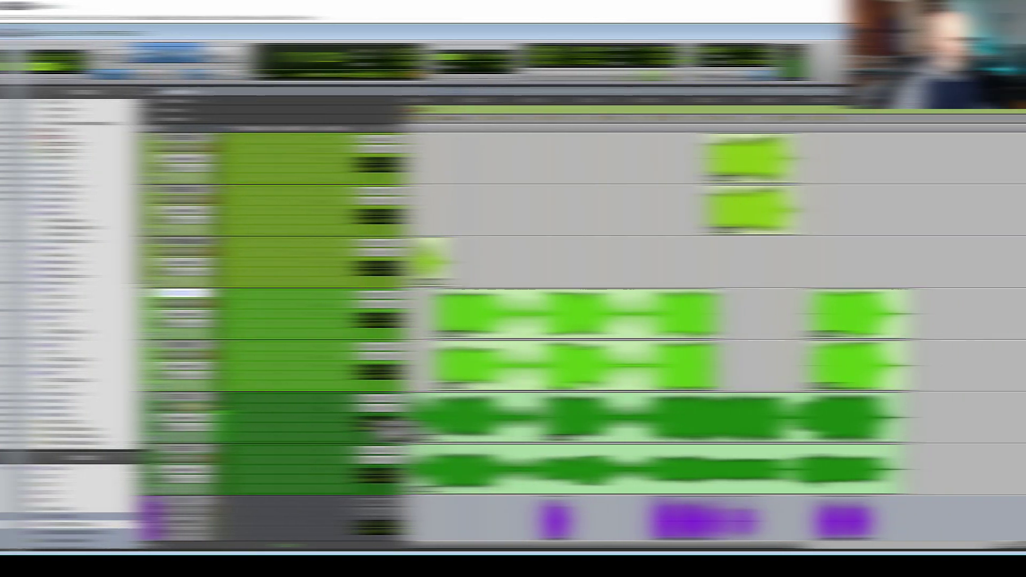
Narrow the second guitar pair's panning, setting GTR 2 L to 43 left and GTR 2 R to 49 right
drag(374, 429, 374, 428)
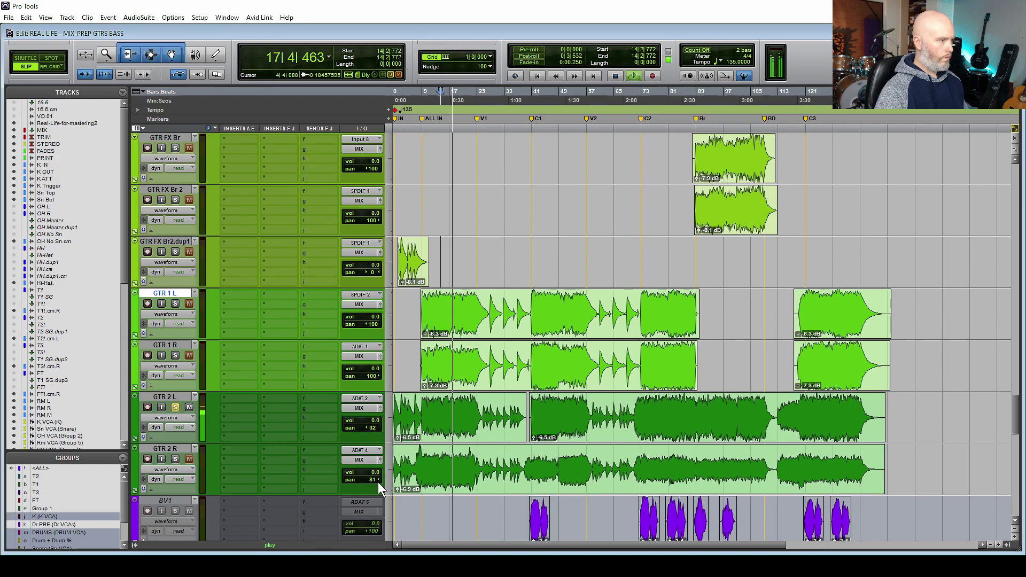
drag(377, 481, 368, 480)
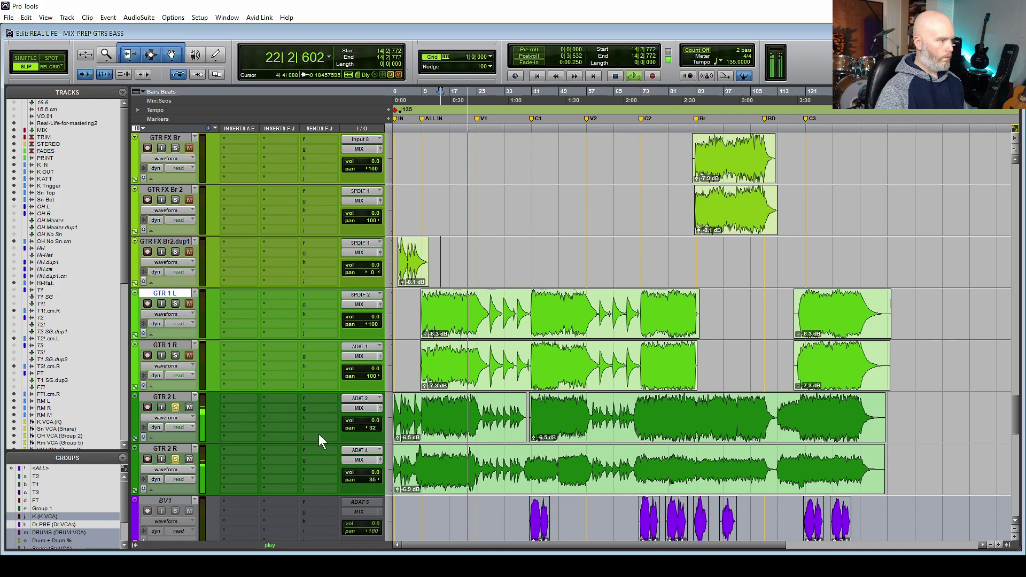
click(474, 296)
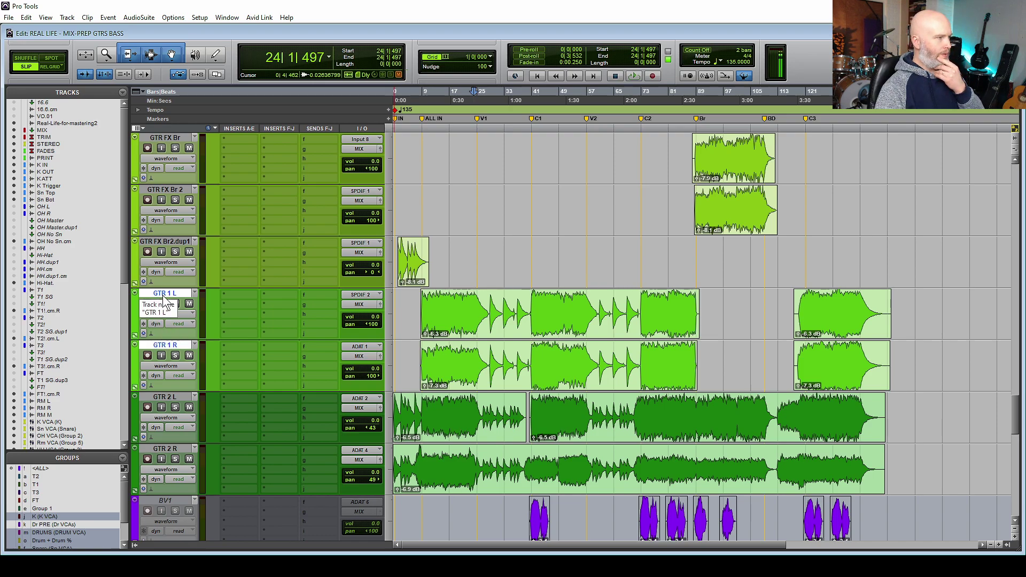
Duplicate the GTR 1 L and GTR 1 R tracks with their clips
right_click(164, 297)
click(203, 443)
key(Return)
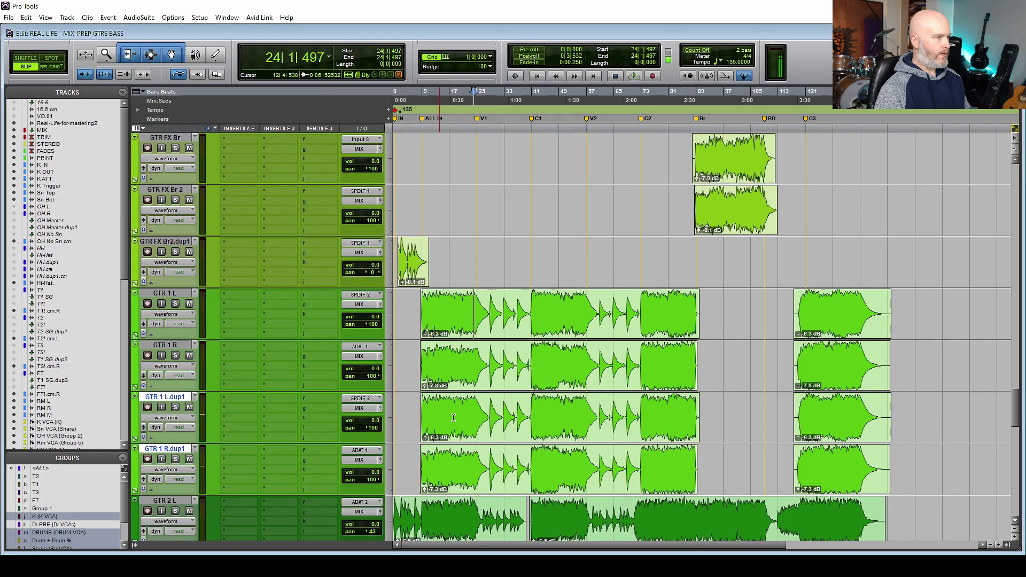
Separate the GTR 1 duplicates where the verse 1 hits start and delete their ALL IN clips
click(524, 422)
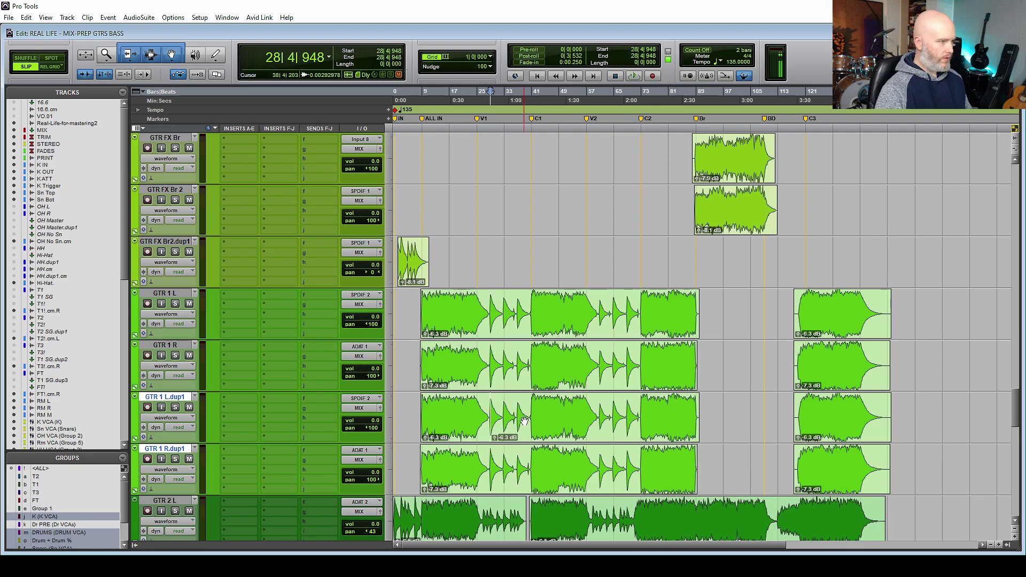
click(475, 437)
key(Delete)
click(460, 479)
key(Delete)
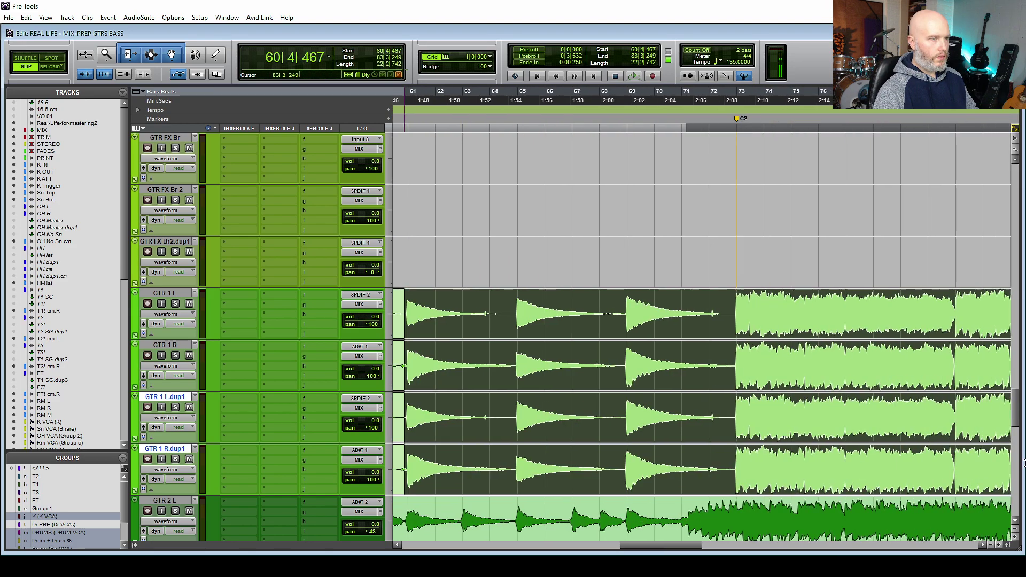
Separate the GTR 1 tracks and their duplicates at C2 and delete the C2 clips from GTR 1 L.dup1 and GTR 1 R.dup1
drag(1009, 484, 572, 484)
scroll(572, 484, right, 3)
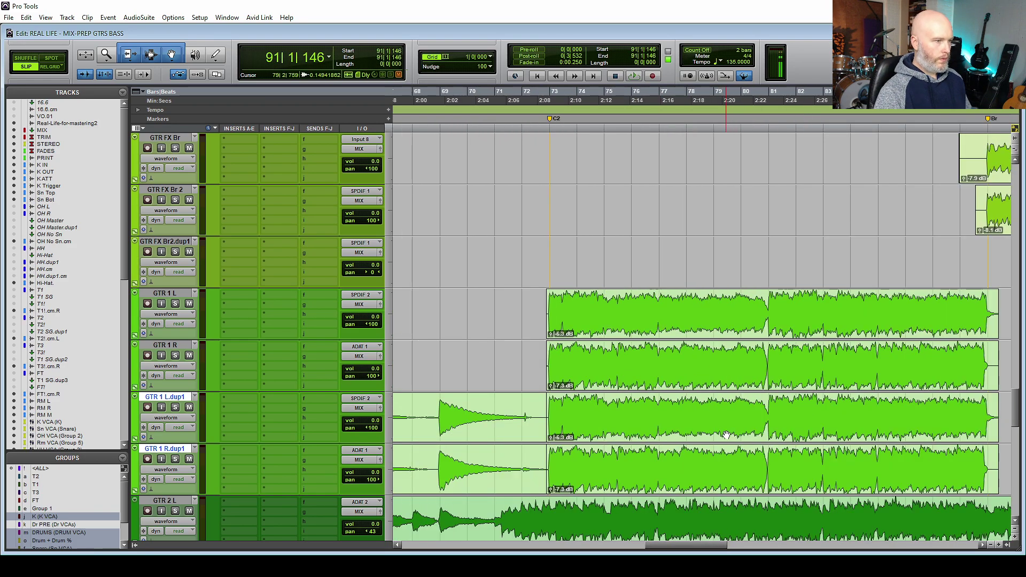
click(727, 435)
key(Delete)
click(748, 486)
key(Delete)
scroll(712, 468, left, 8)
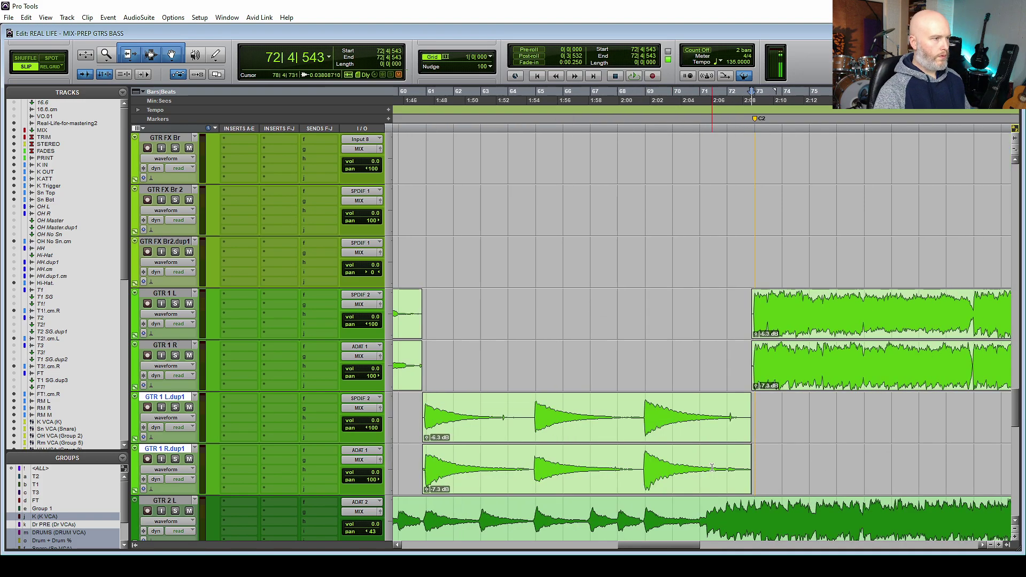
Delete the C3 clips from GTR 1 L.dup1 and GTR 1 R.dup1
scroll(712, 467, right, 15)
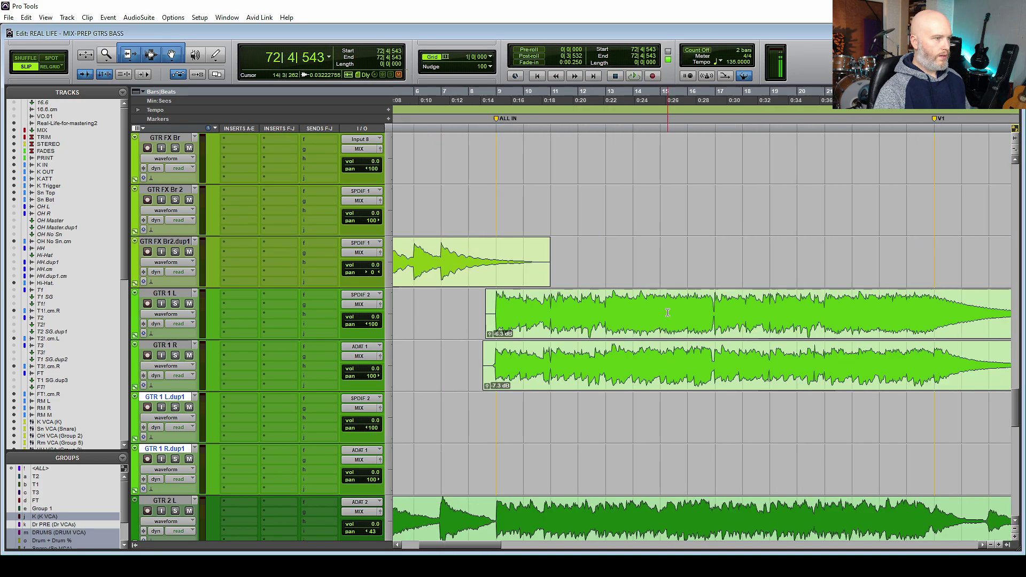
scroll(667, 313, right, 20)
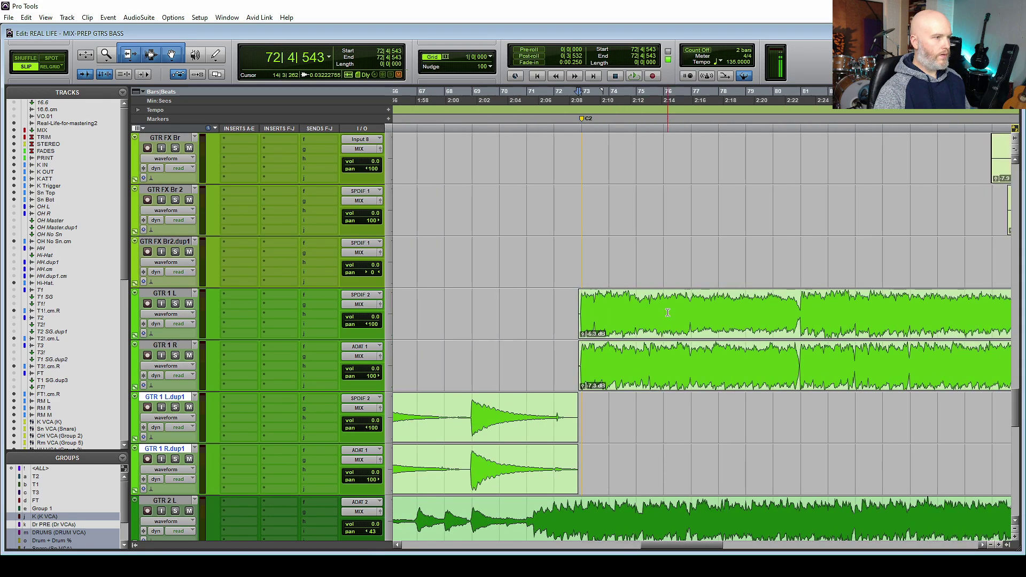
scroll(668, 312, right, 1)
key(r)
key(r)
key(r)
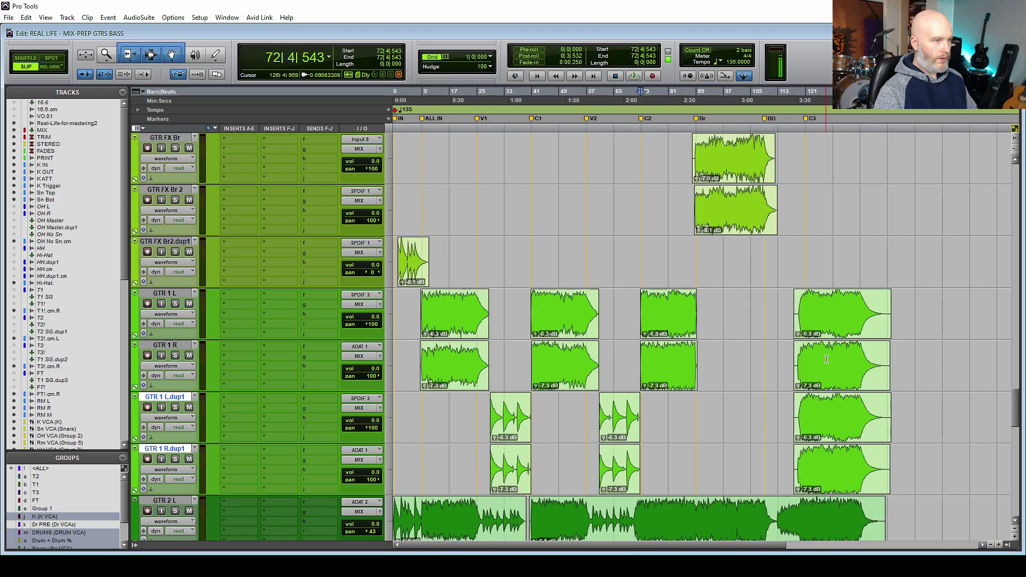
click(852, 377)
click(842, 426)
shift+click(843, 474)
key(Delete)
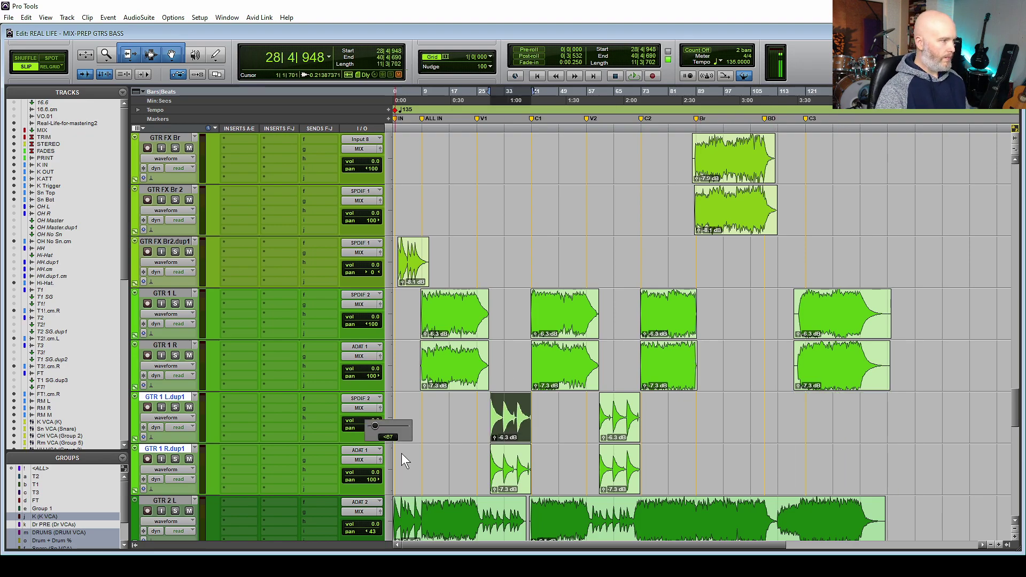
Pan the GTR 1 duplicates 70 left and right, and move the changeover from GTR 1 L and R to the V1 marker
drag(402, 453, 398, 453)
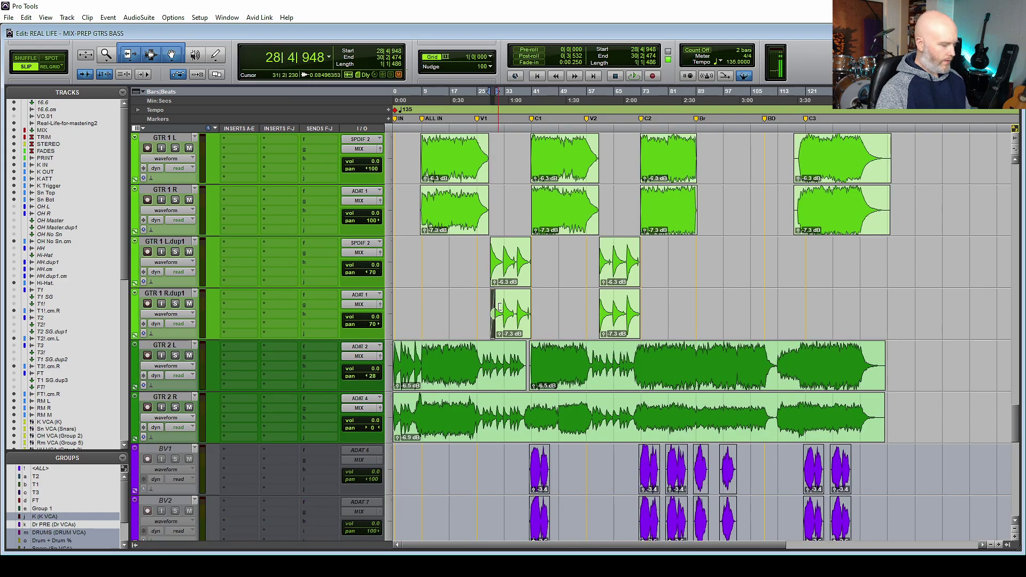
click(494, 298)
key(t)
key(t)
key(t)
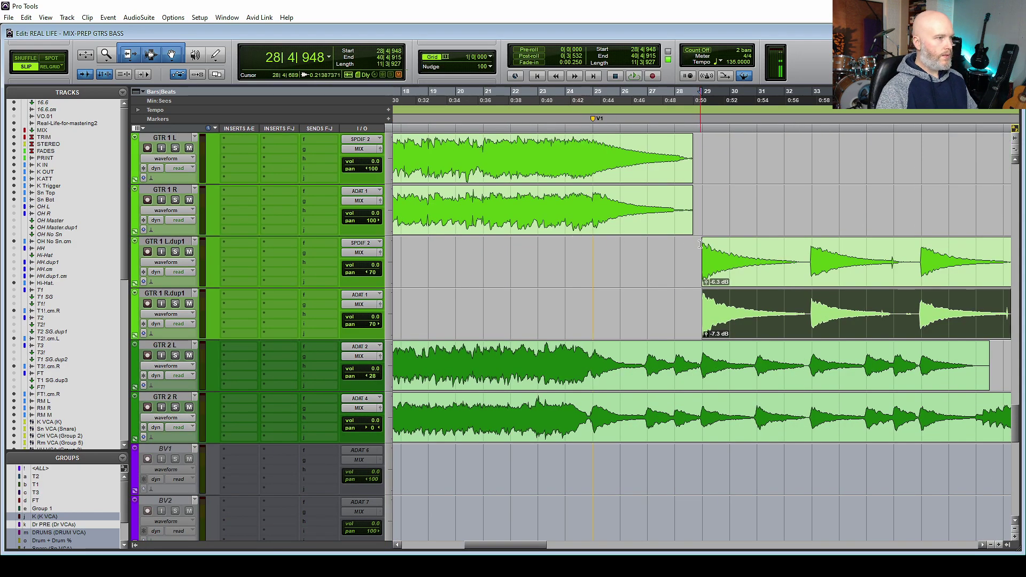
drag(706, 257, 592, 257)
drag(704, 163, 593, 162)
key(Delete)
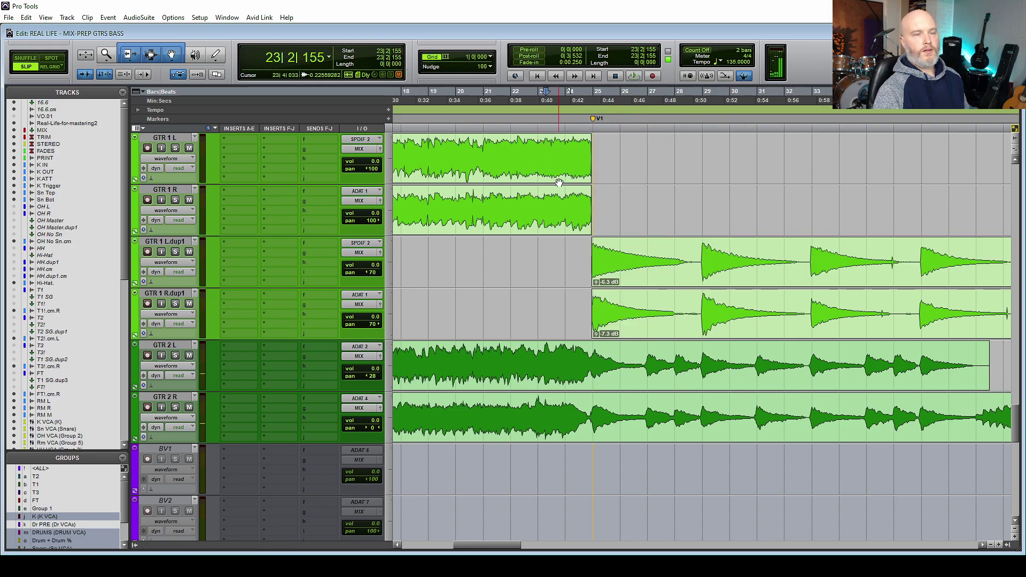
Play back the transition into V1 and set the panning to 50 left and right for the GTR 1 duplicates and 25 right for GTR 2 R
key(space)
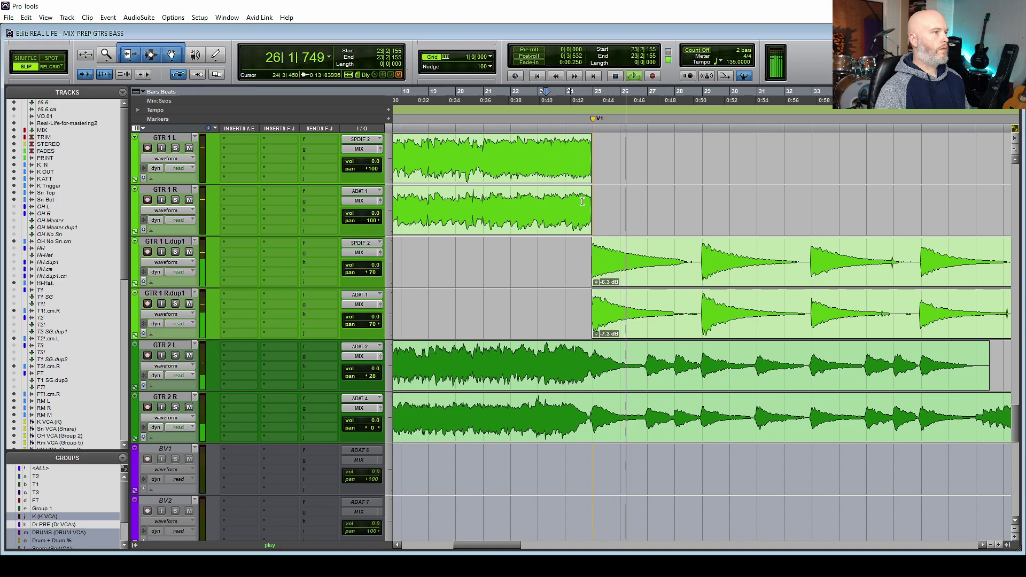
key(space)
drag(364, 272, 360, 364)
key(space)
click(478, 247)
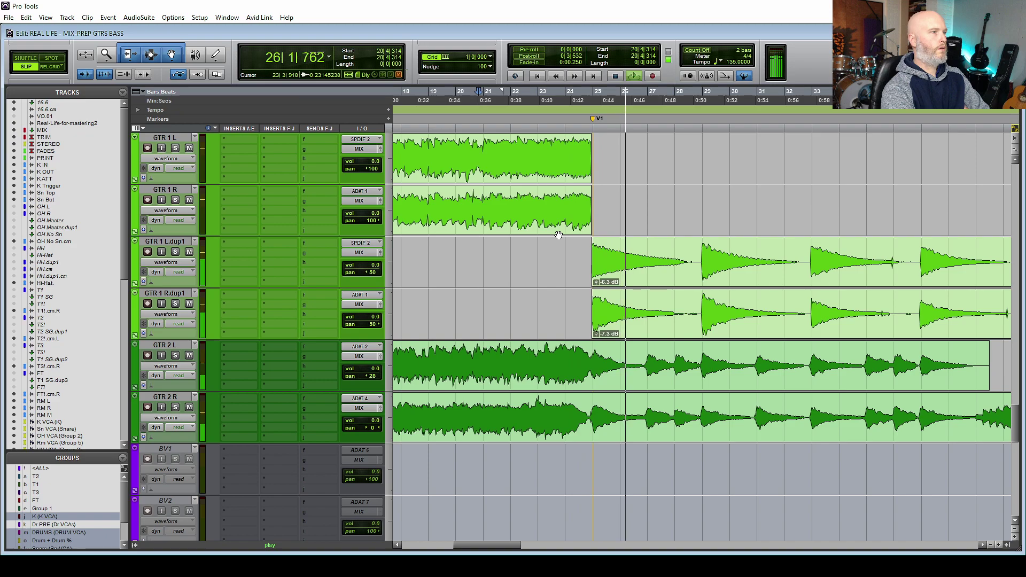
Separate the early last verse hit on GTR 1 R.dup1 just before bar 37 and shift it slightly later to match GTR 1 L.dup1
click(574, 311)
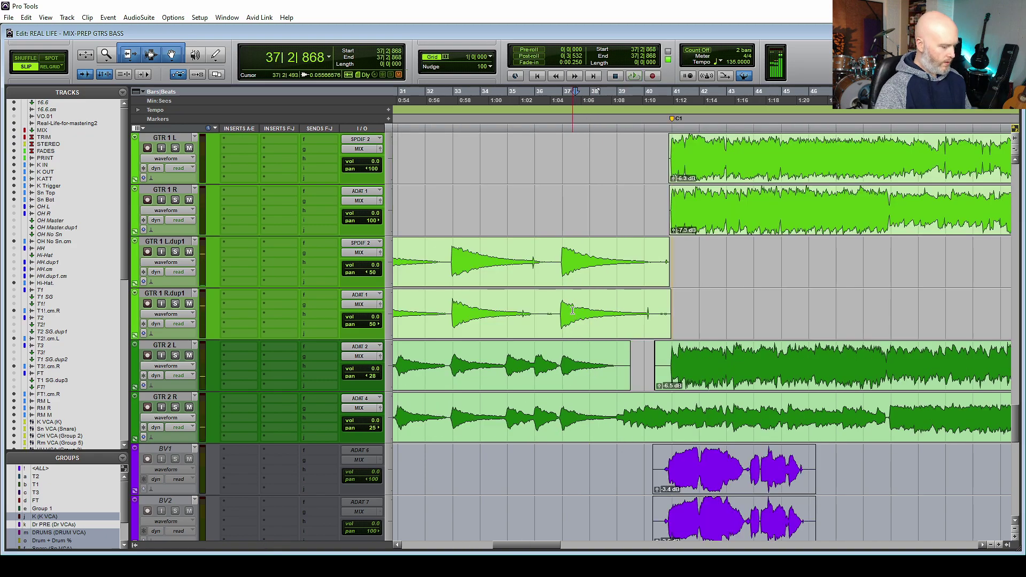
key(ctrl+])
key(ctrl+])
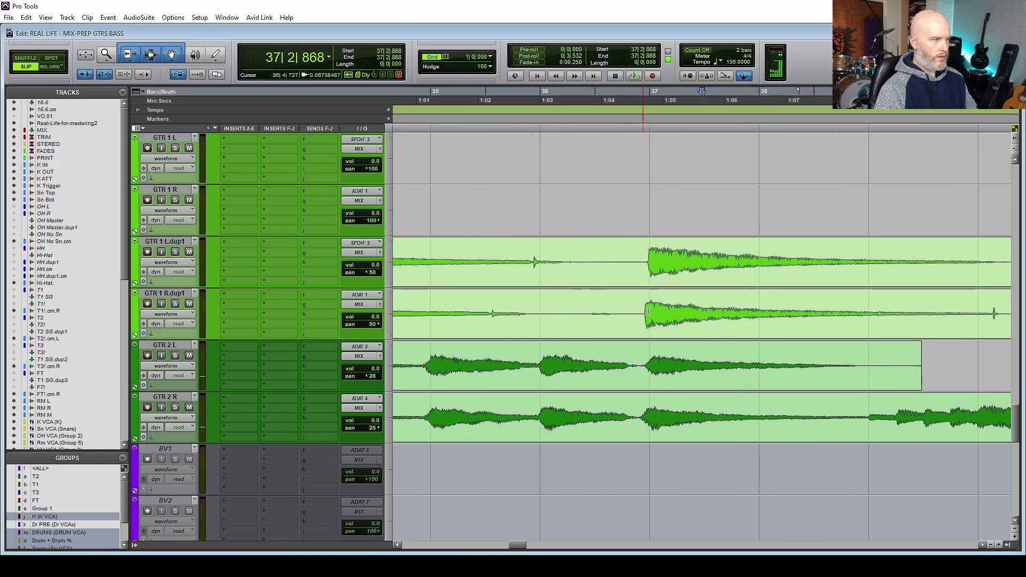
click(640, 309)
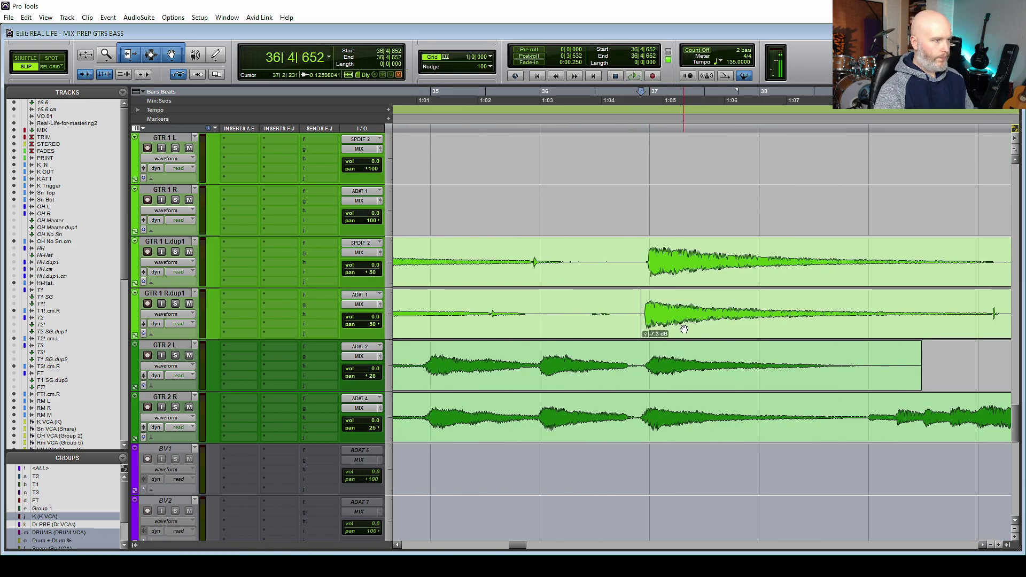
drag(677, 331, 681, 331)
Separate the matching bar 37 hit on GTR 2 R, shift it slightly later and tidy the clip edges around it
drag(638, 409, 861, 408)
key(ctrl+e)
drag(700, 427, 704, 426)
key(space)
key(space)
drag(870, 421, 859, 421)
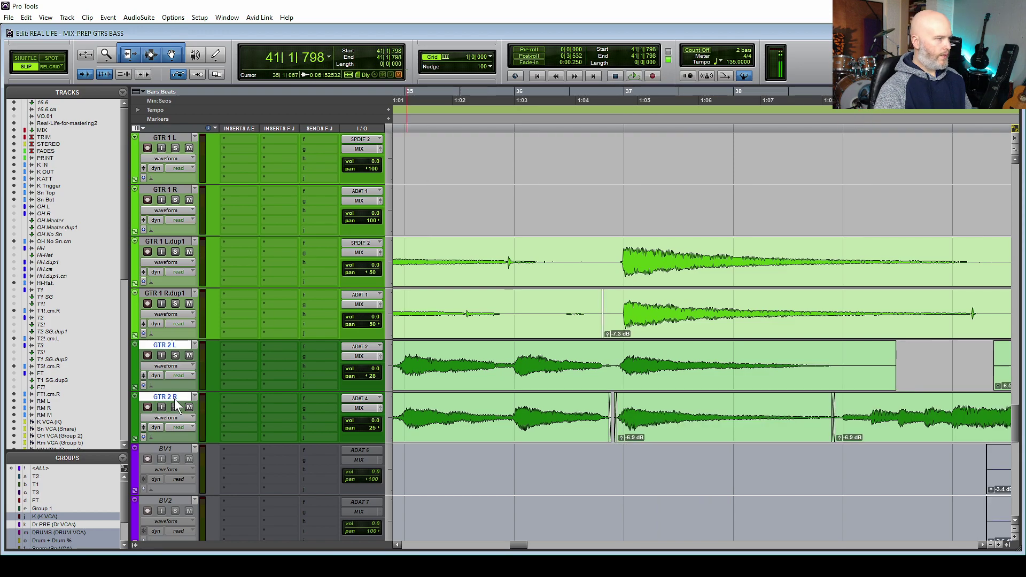
Duplicate the GTR 2 L and GTR 2 R tracks with their clips
right_click(175, 393)
click(202, 376)
key(Return)
key(r)
key(r)
scroll(526, 415, down, 4)
scroll(527, 407, up, 1)
key(r)
key(r)
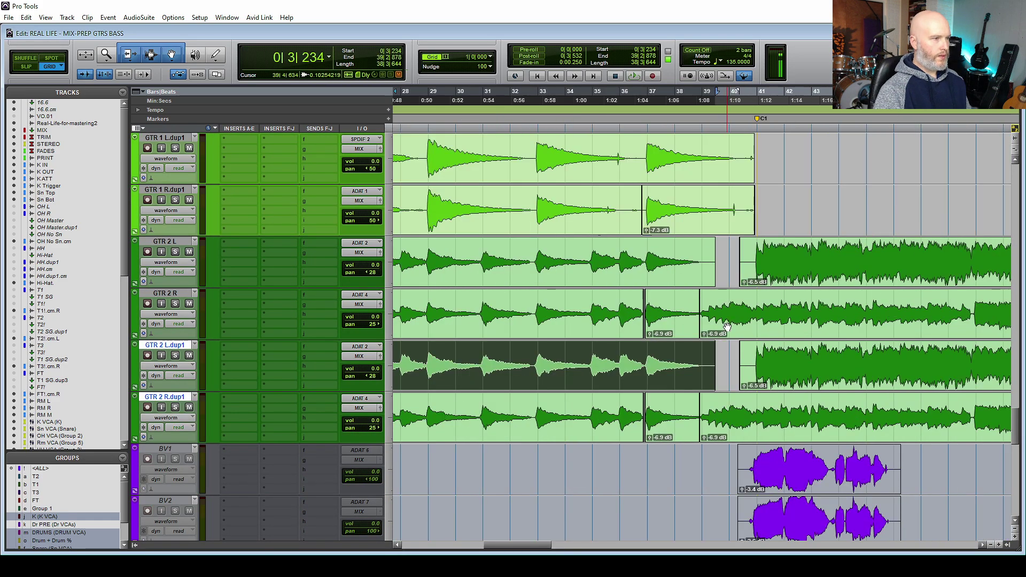
Mute GTR 2 L.dup1, GTR 2 R.dup1 and GTR 2 R while playing back the build into C1 from bar 39
click(728, 327)
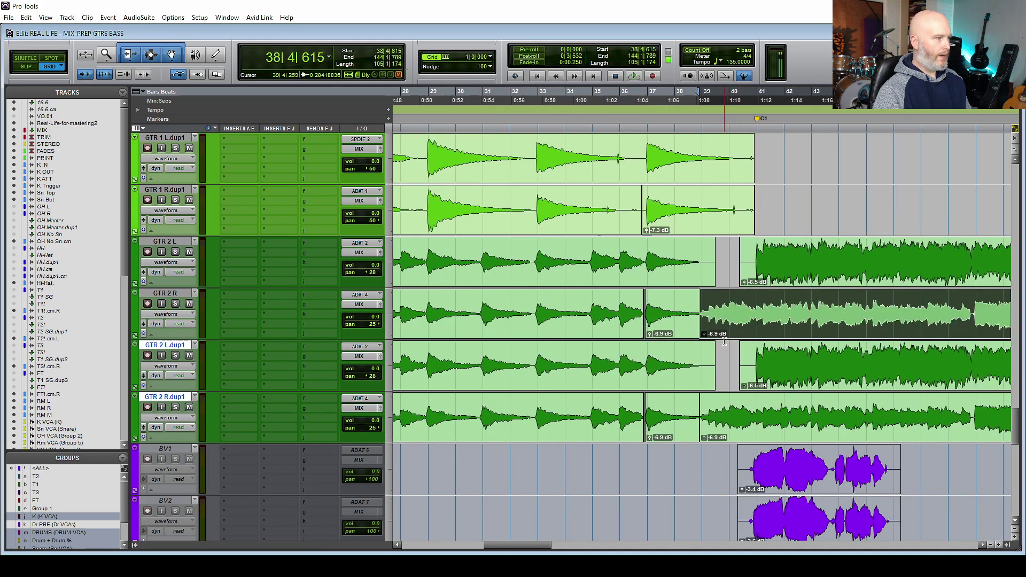
key(shift+m)
key(space)
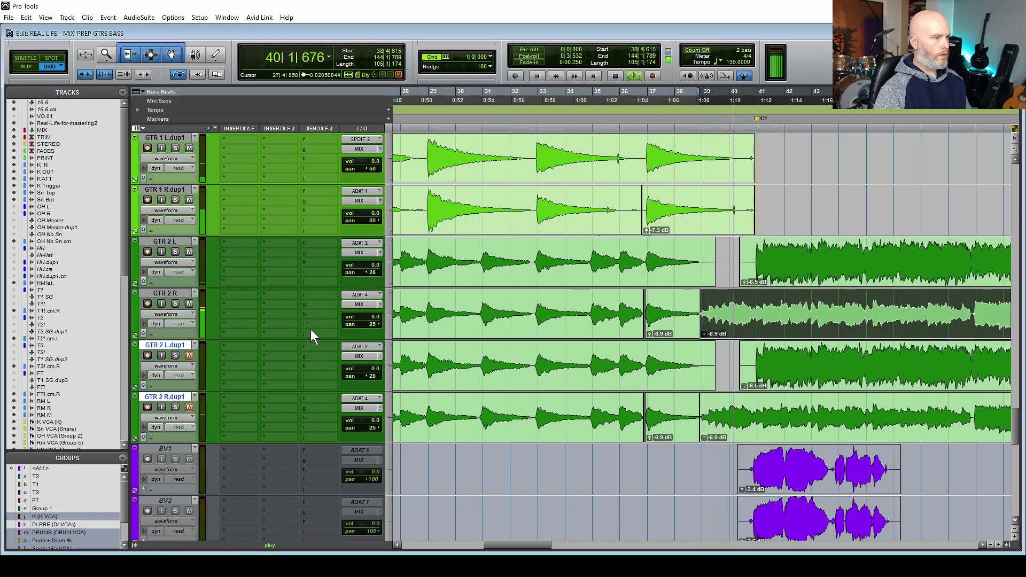
key(shift+m)
key(space)
Play back the build into C2 from bar 71 to check the GTR 2 L part
click(758, 315)
key(r)
key(r)
key(r)
key(space)
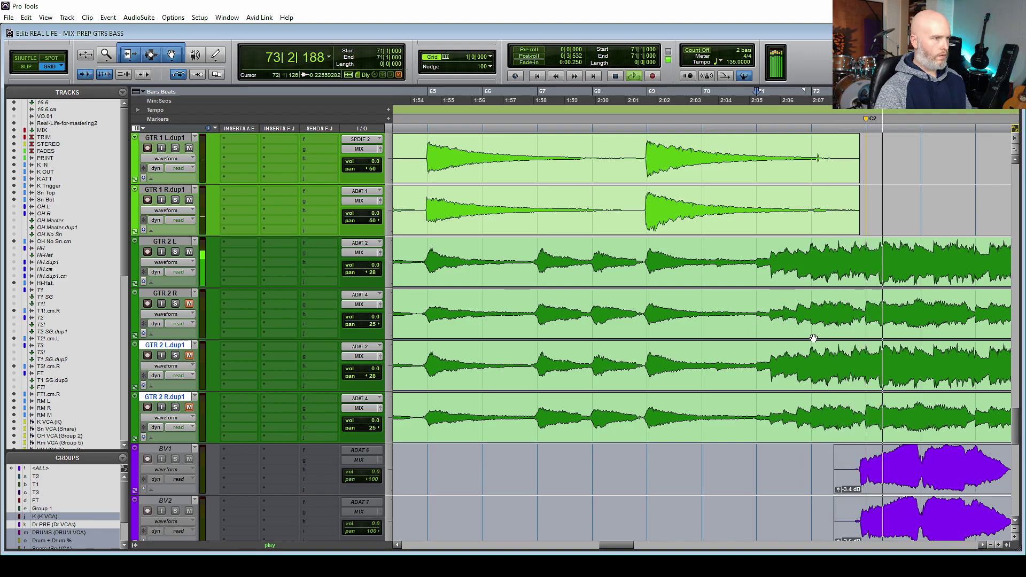
key(space)
Copy the two-bar build starting at bar 71 on GTR 2 L, paste it at bar 39, and play back the build into C1
drag(865, 266, 757, 270)
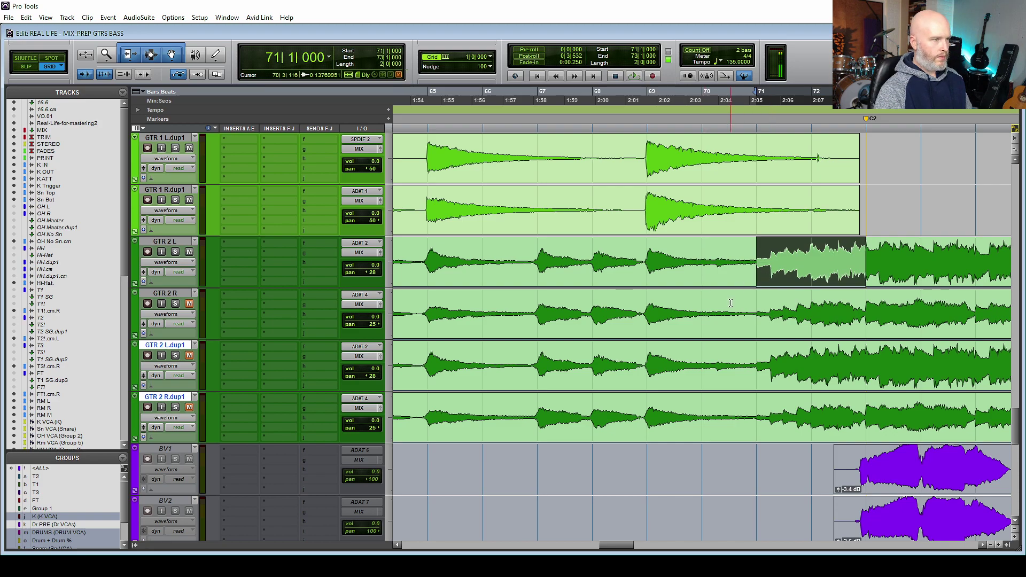
scroll(731, 303, left, 15)
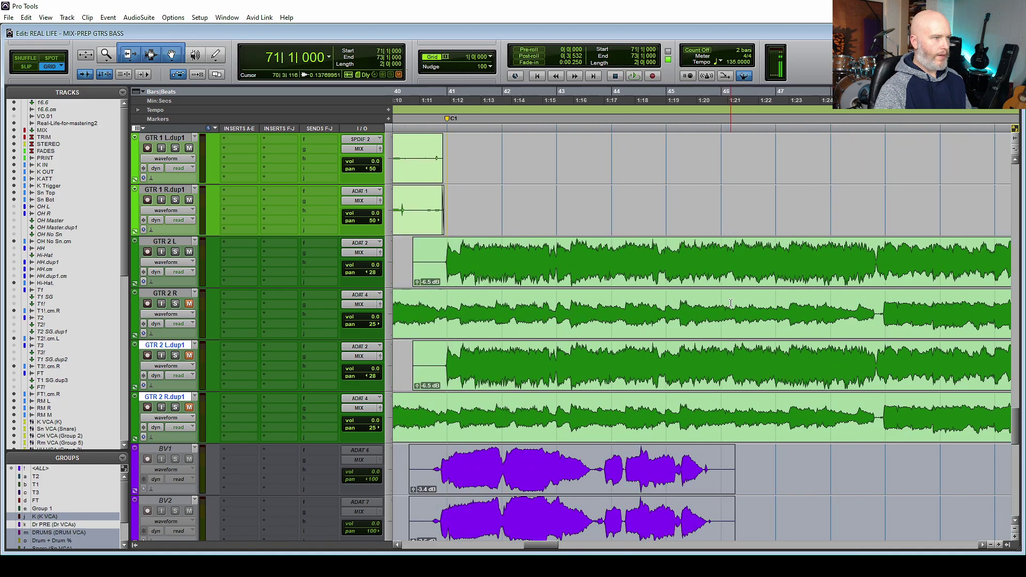
scroll(731, 303, left, 5)
drag(812, 278, 740, 267)
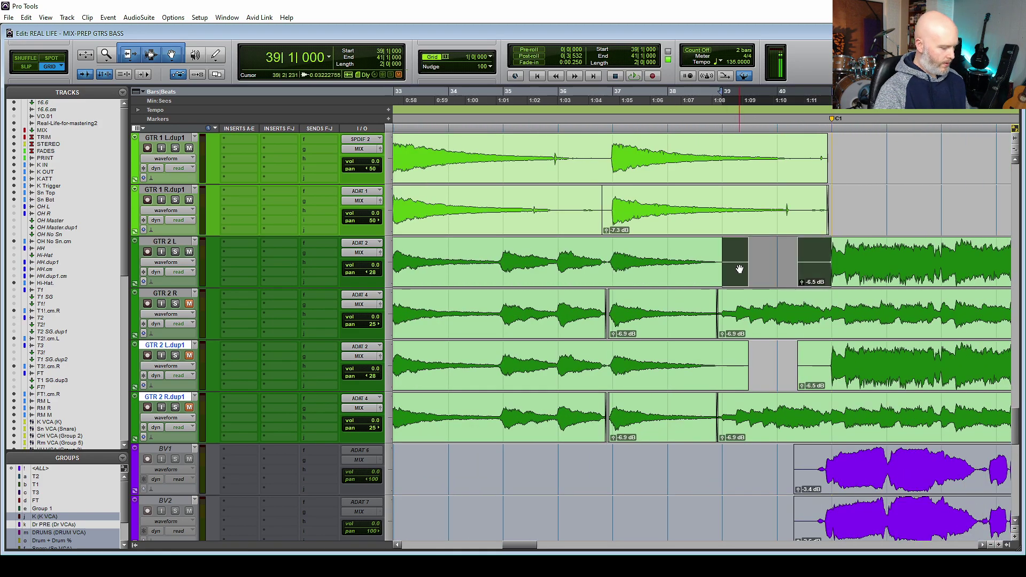
key(ctrl+v)
key(space)
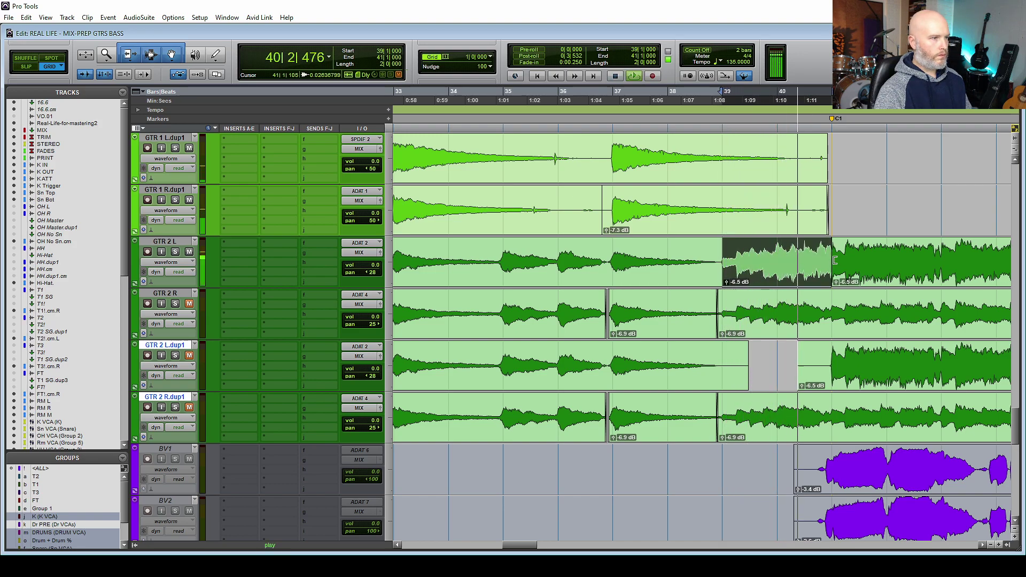
key(F2)
click(834, 261)
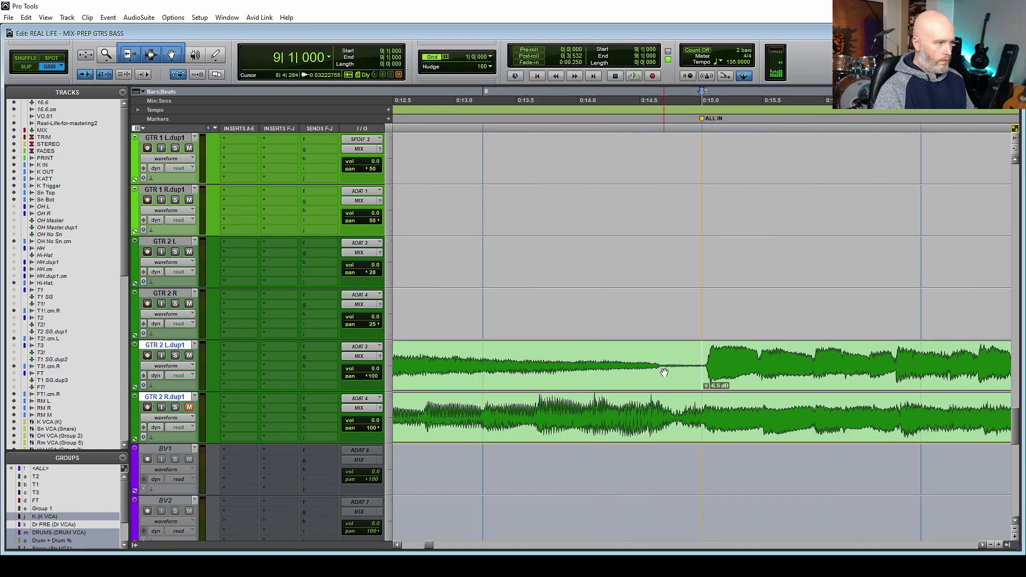
Cut the intro clips before ALL IN from the GTR 2 duplicates and paste them onto GTR 2 L and GTR 2 R
click(635, 405)
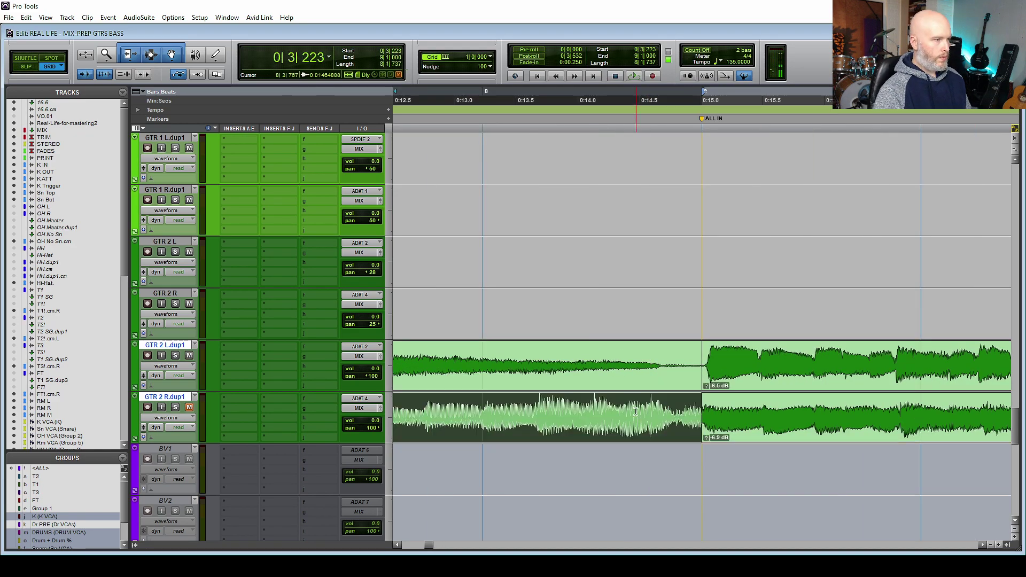
shift+click(637, 383)
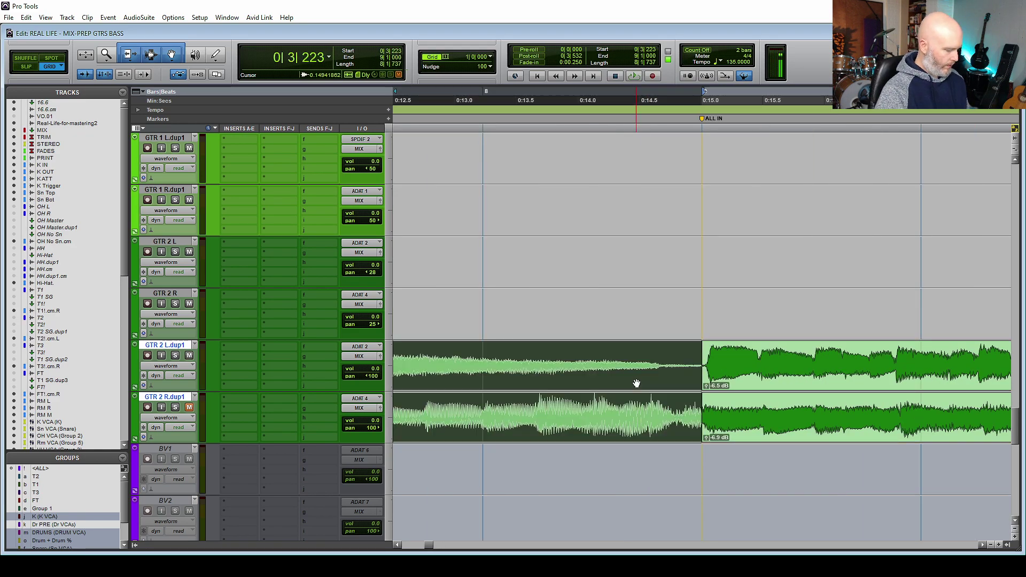
key(ctrl+x)
click(166, 241)
key(ctrl+v)
Play back the transition into ALL IN from bar 8 and unmute GTR 2 R.dup1
click(500, 305)
key(space)
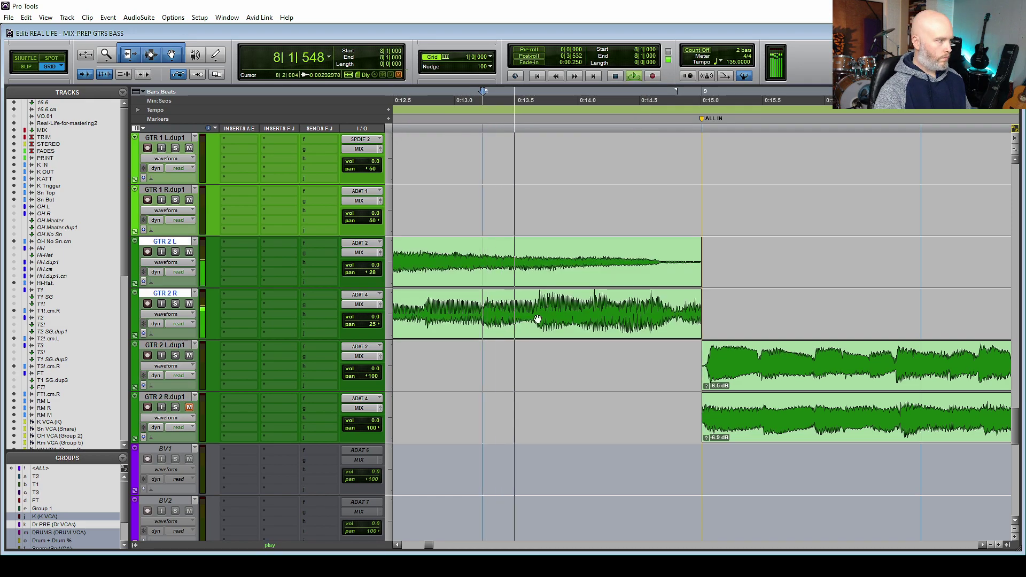
click(190, 407)
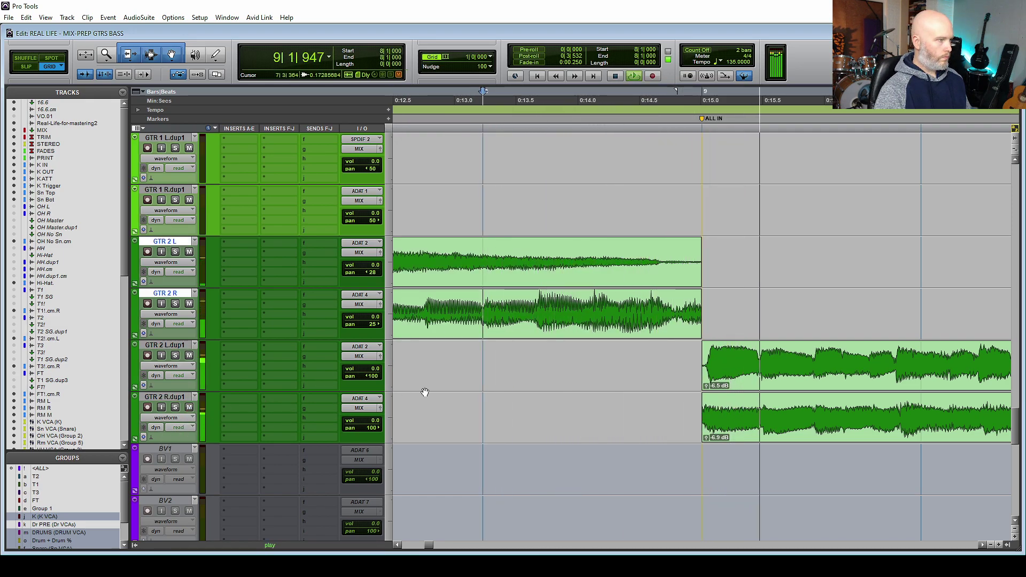
key(r)
key(r)
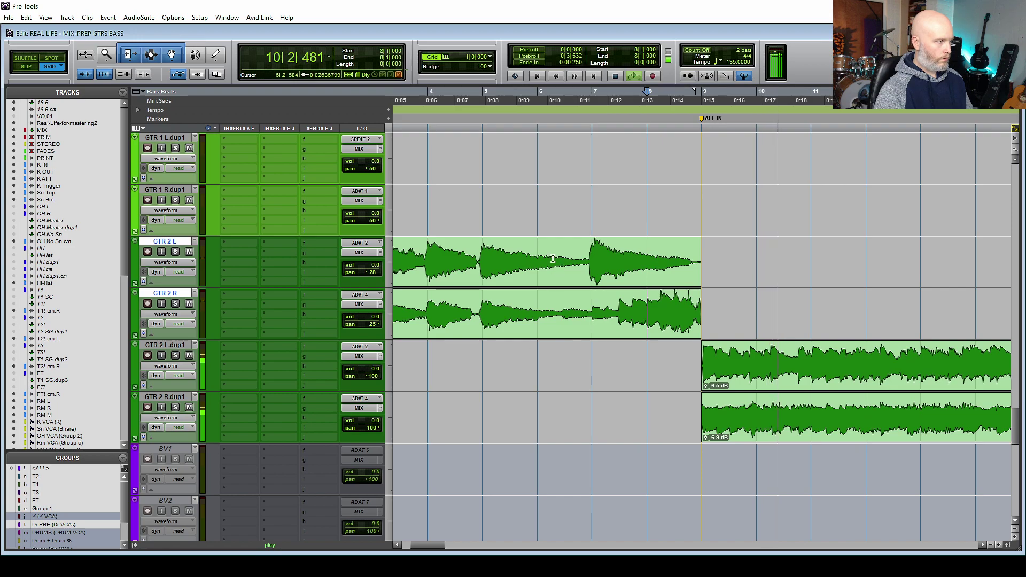
Narrow GTR 2 L.dup1's panning to about 74 left and audition the GTR 1 tracks in the ALL IN section using solo
drag(368, 376, 347, 428)
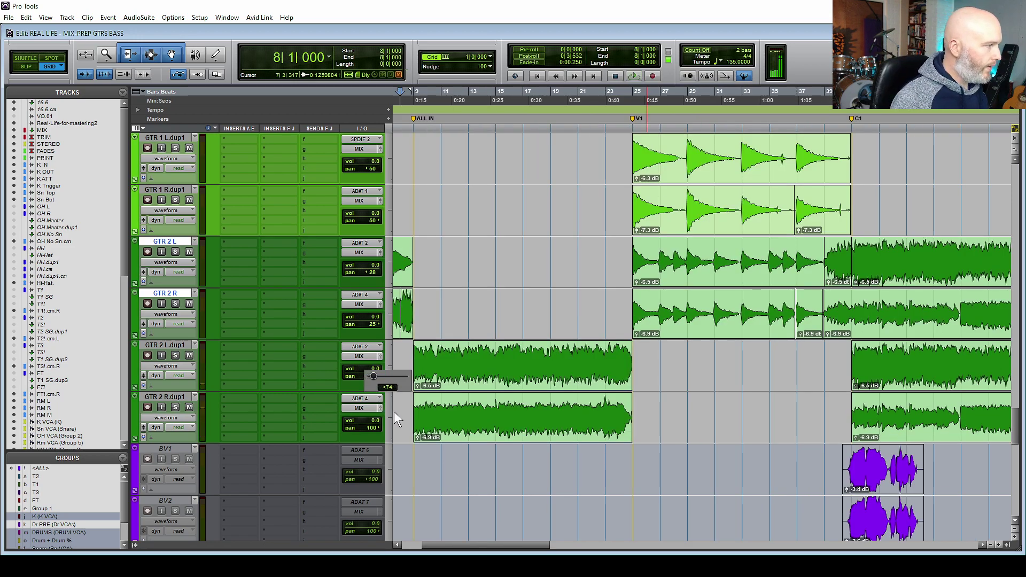
key(space)
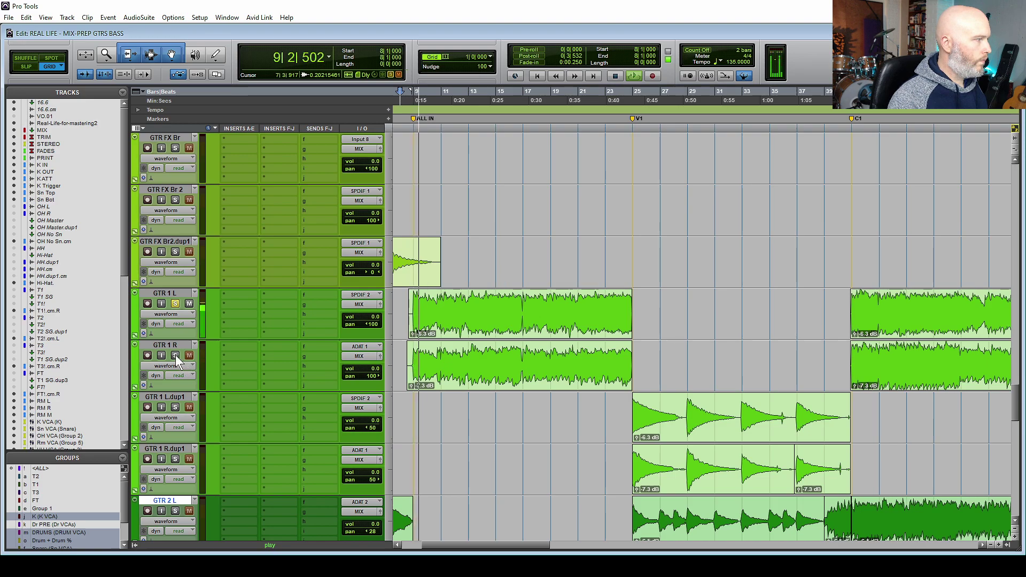
key(space)
click(175, 356)
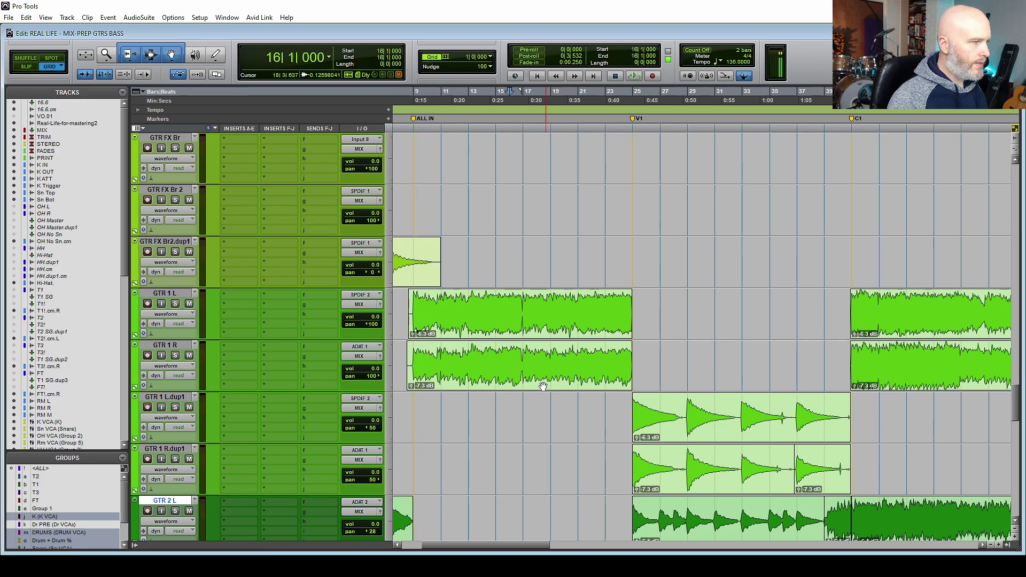
Delete the C1 section from GTR 2 L and GTR 2 R, and the V2 section from their duplicate tracks
scroll(543, 386, down, 6)
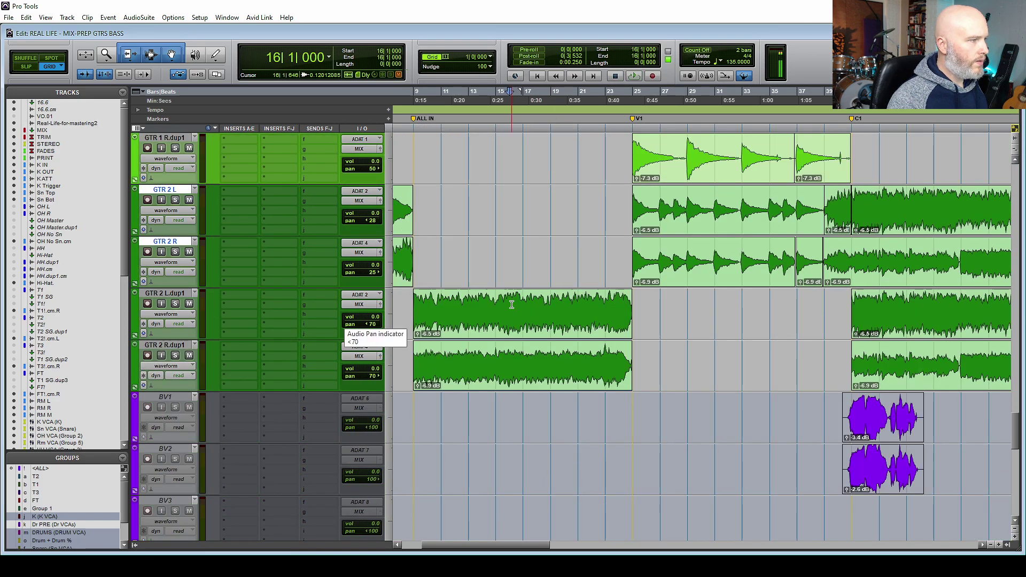
scroll(572, 309, right, 5)
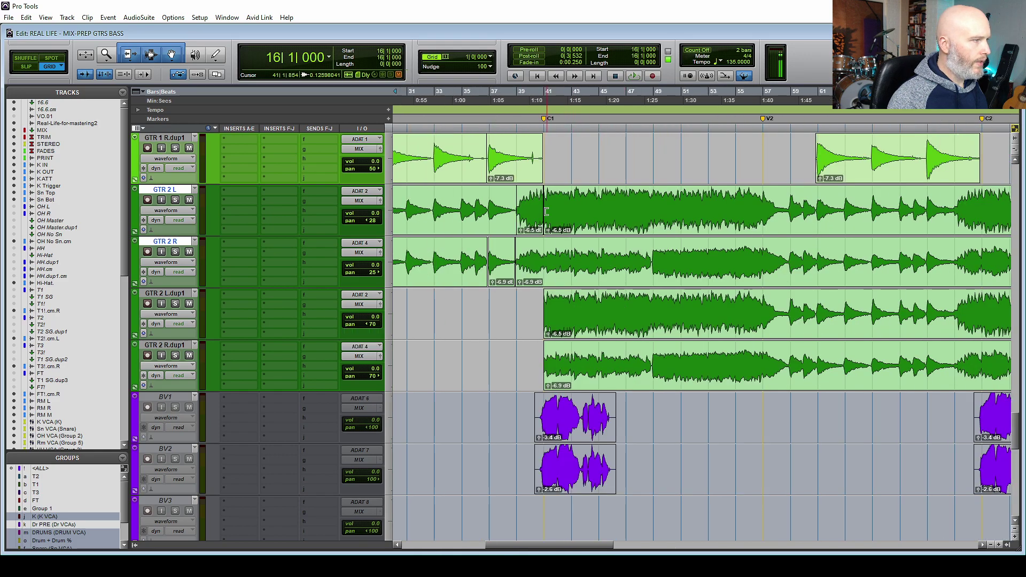
drag(763, 200, 544, 272)
key(Delete)
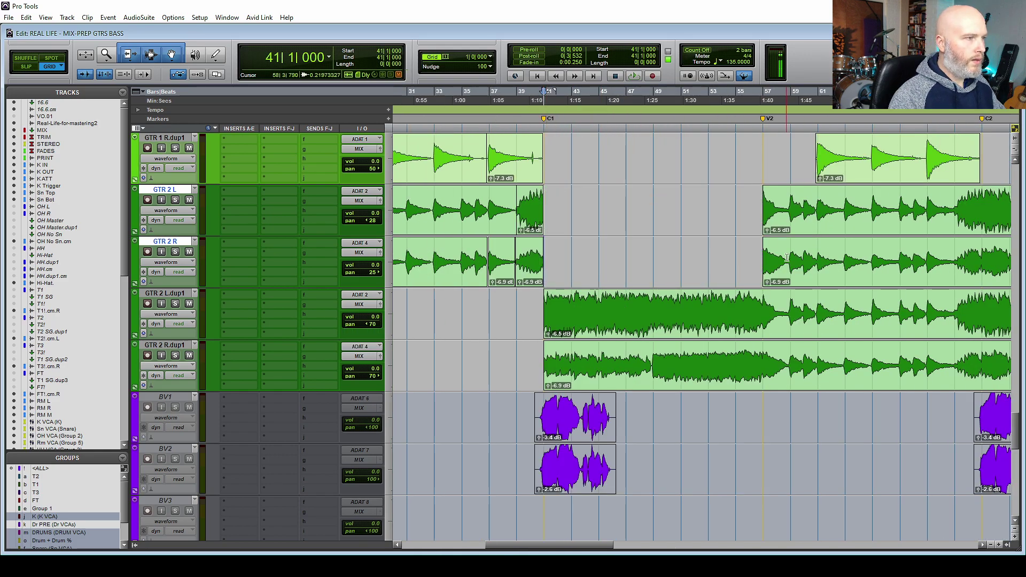
drag(766, 310, 982, 358)
key(Delete)
Clear GTR 2 L and GTR 2 R from C2 to BD and after bar 113, and clear bars 109 to 113 on their duplicates
scroll(747, 184, right, 4)
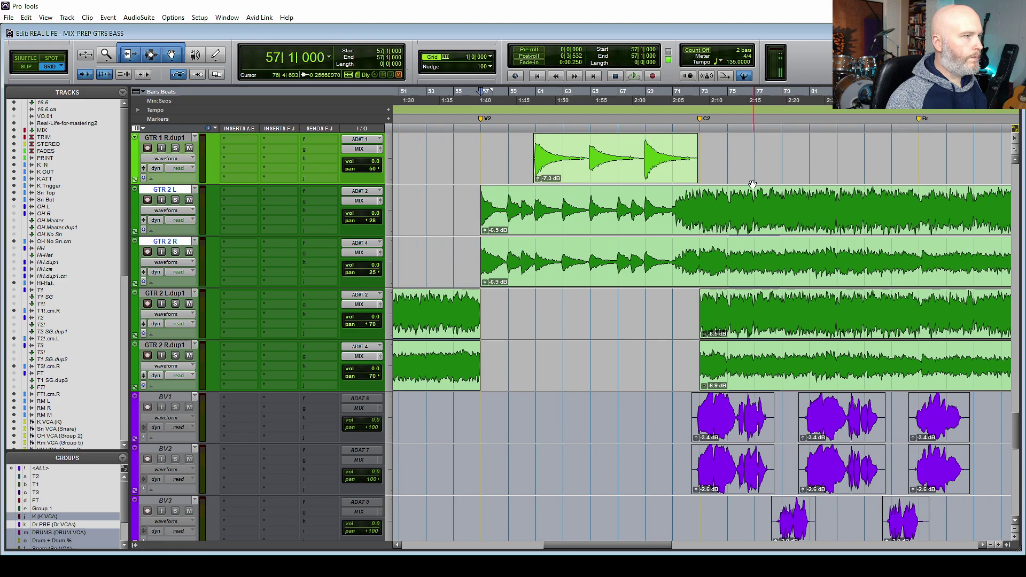
drag(700, 200, 838, 251)
key(Delete)
drag(838, 306, 893, 356)
key(Delete)
drag(892, 213, 891, 289)
key(Delete)
Play back the transition into the BD section from bar 106
scroll(686, 325, left, 4)
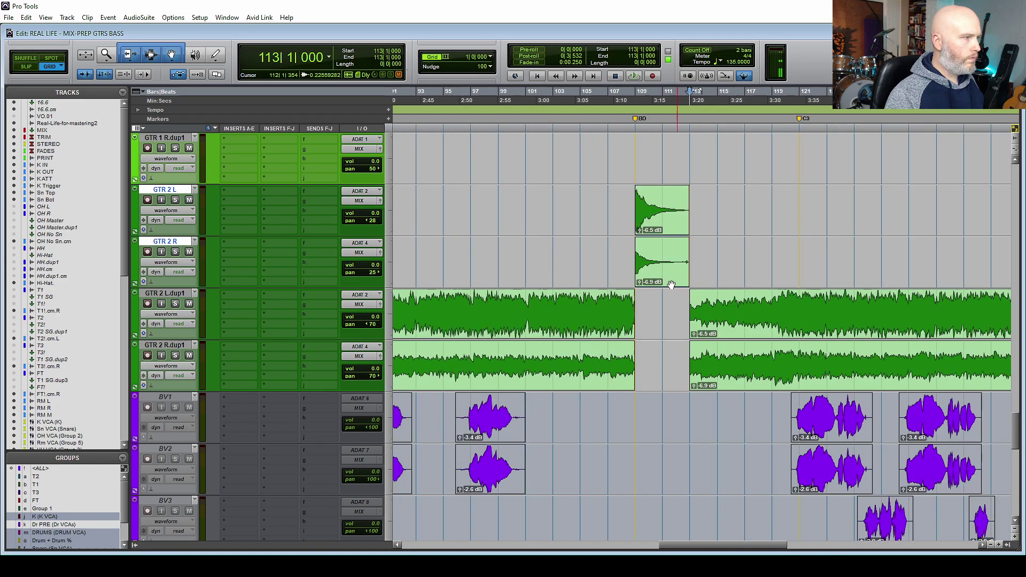
click(595, 206)
key(space)
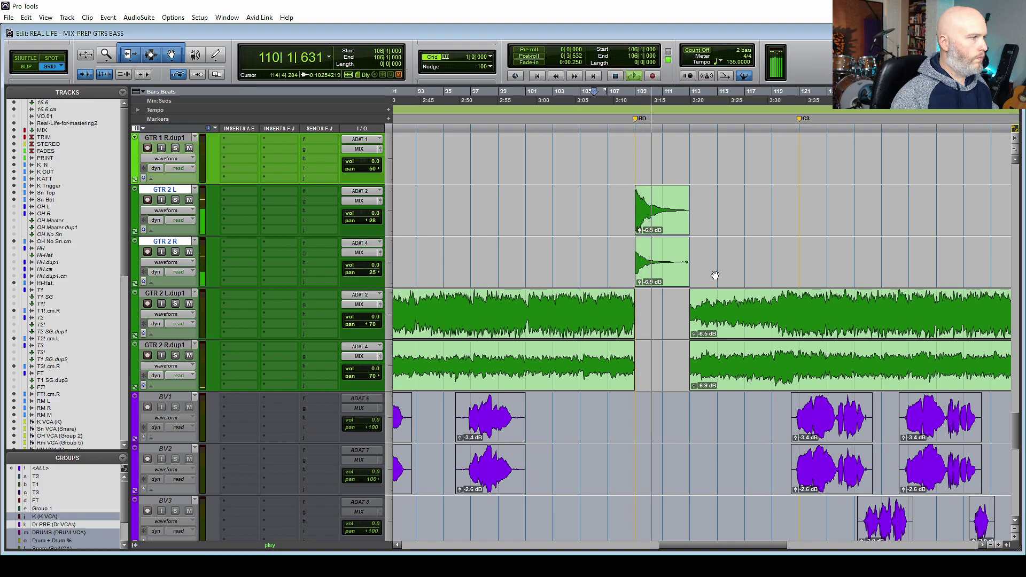
click(800, 303)
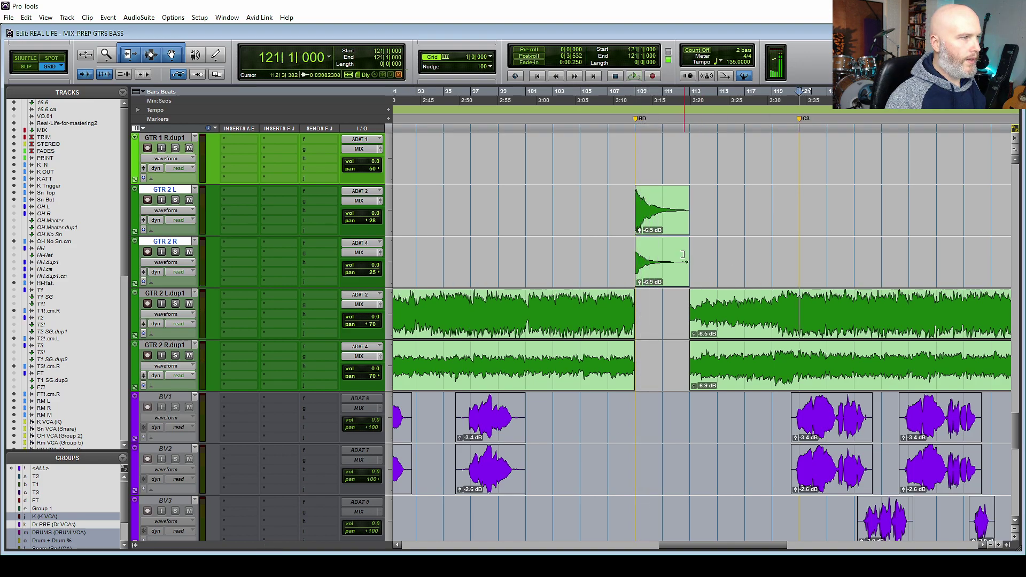
Extend the BD clips on GTR 2 L and GTR 2 R to bar 121, delete the duplicates' overlap there, and play back
drag(682, 254, 799, 254)
drag(685, 206, 799, 206)
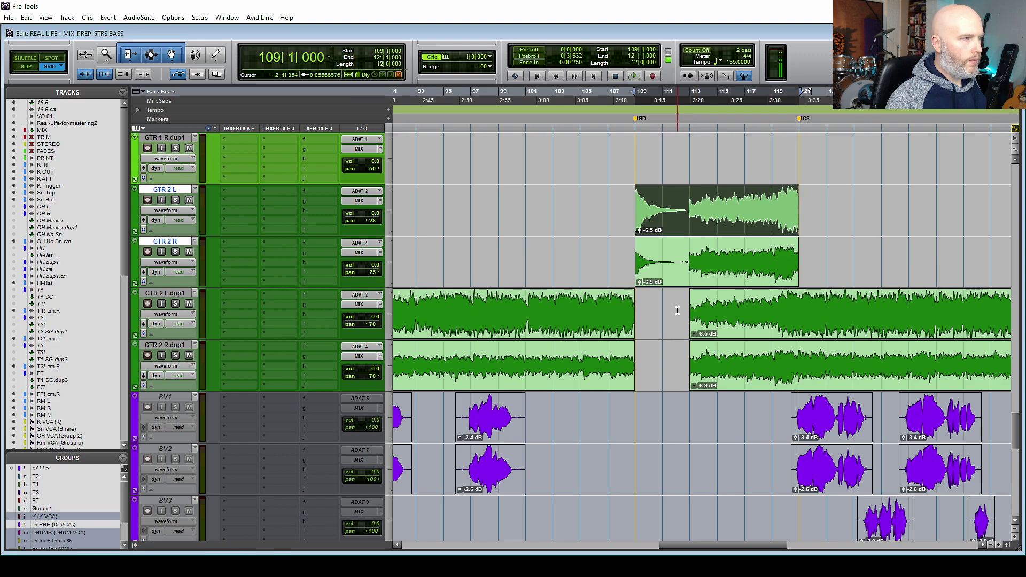
drag(677, 311, 800, 364)
key(Delete)
click(774, 278)
key(space)
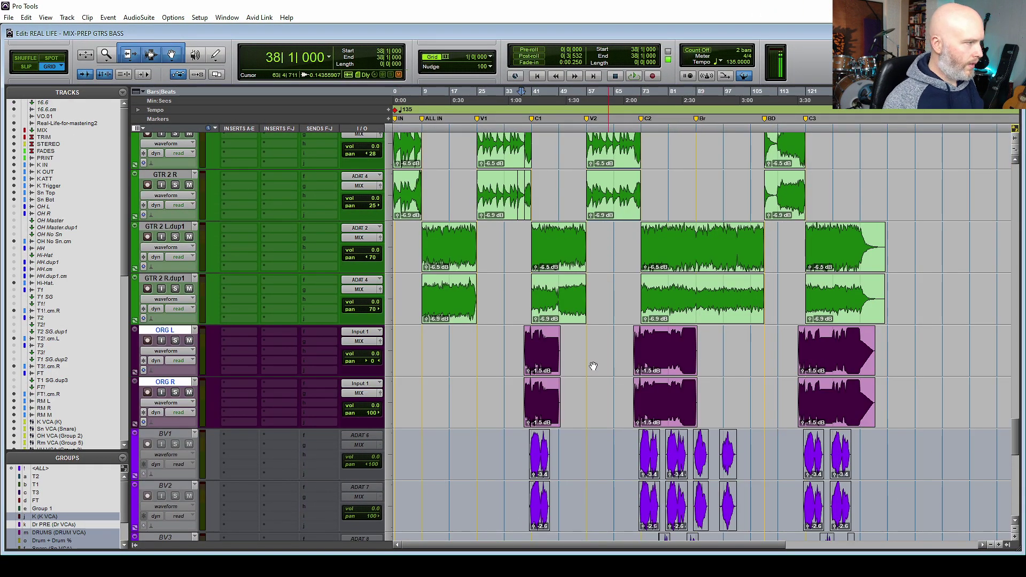
Pan ORG L fully left to 100 and audition the organ clips around C1
click(545, 354)
key(space)
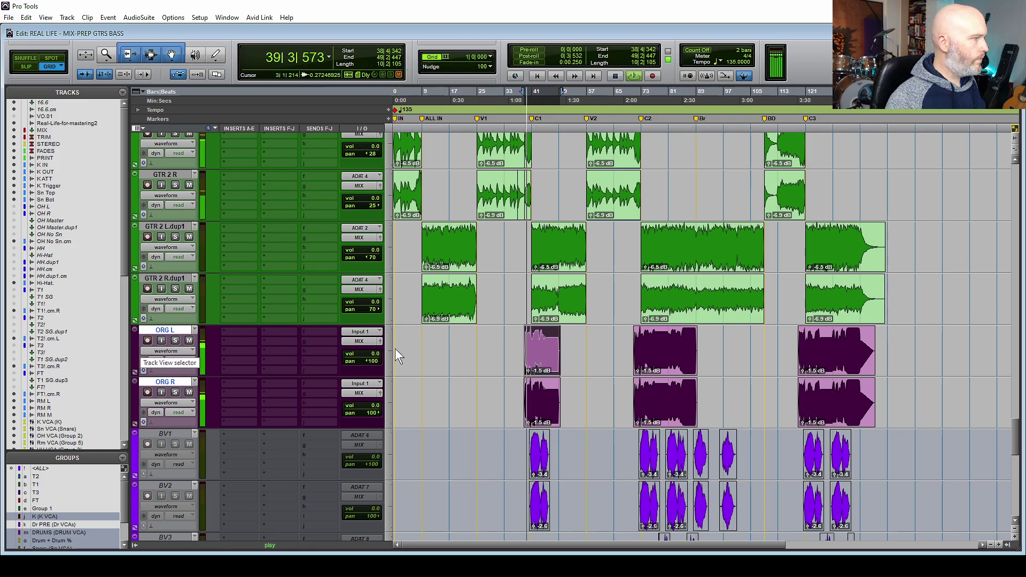
key(space)
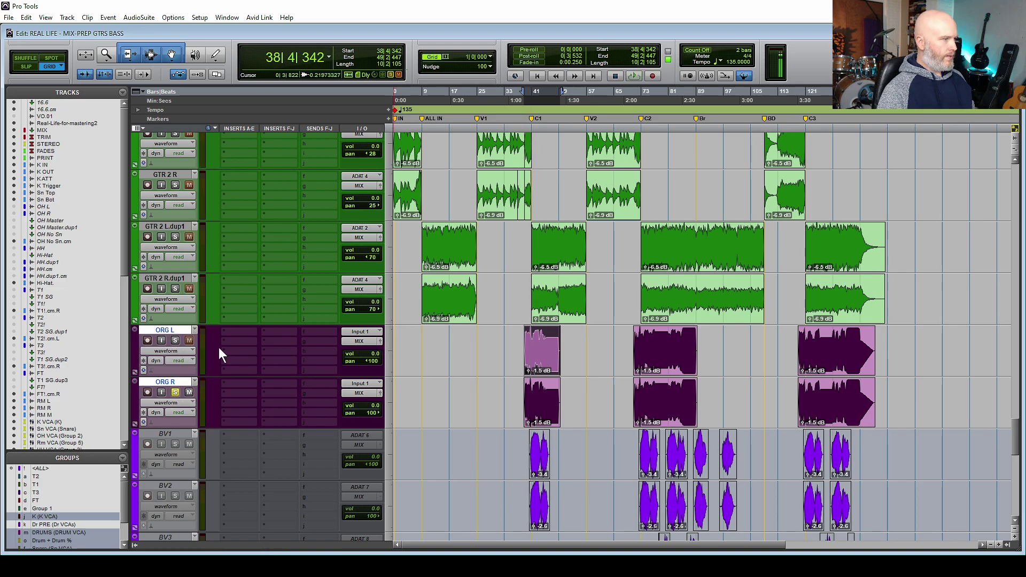
Check the soloed organ tracks' stereo correlation during playback with the Correlometer on the MIX track
scroll(1021, 441, up, 10)
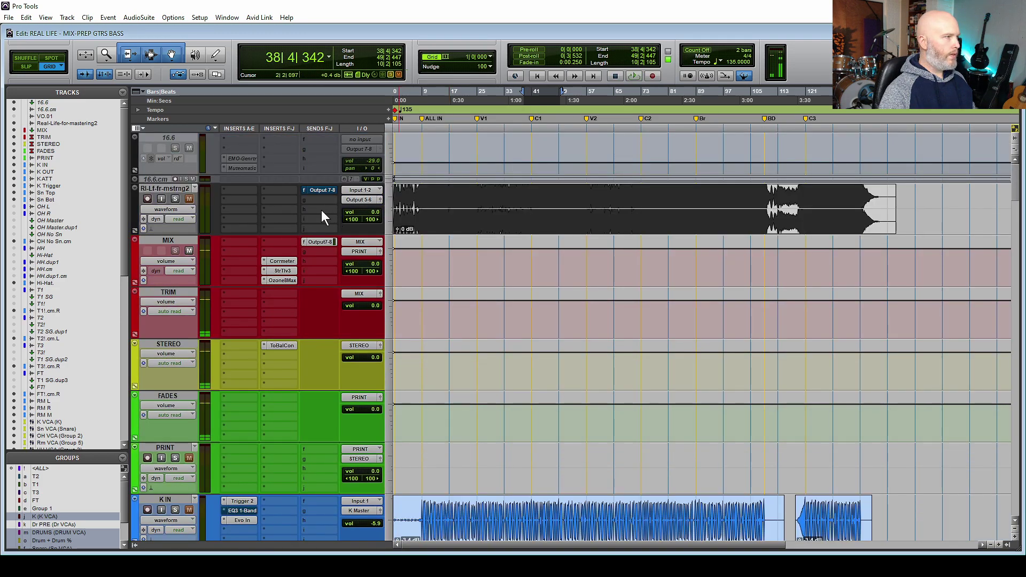
click(287, 261)
drag(123, 13, 588, 191)
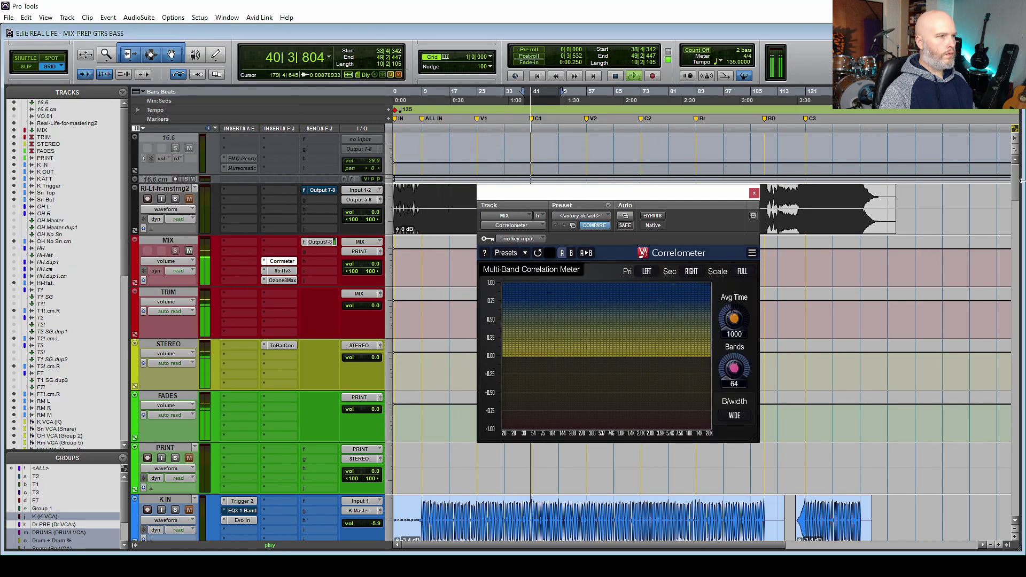
key(space)
click(754, 193)
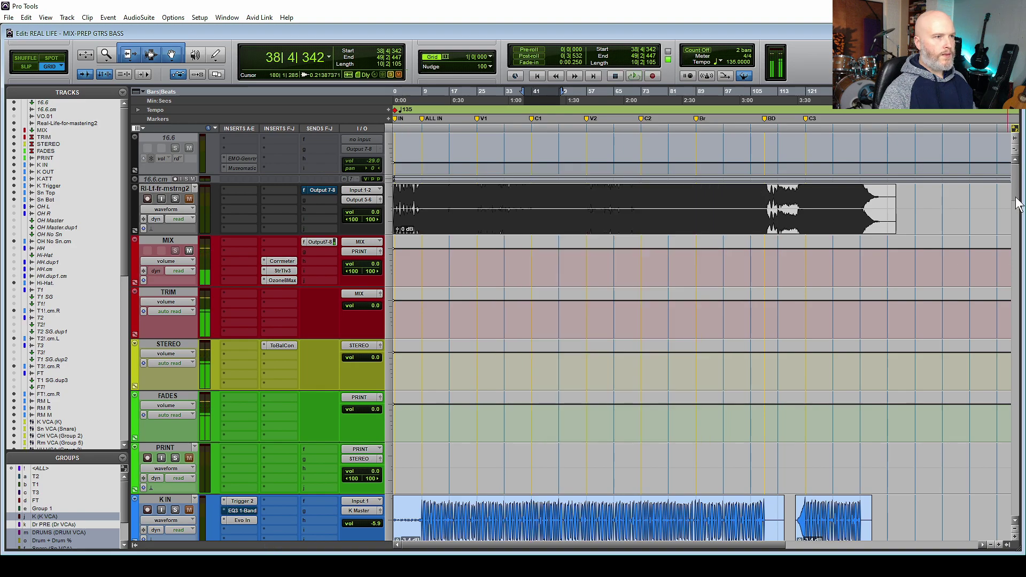
Insert a mono EQ3 1-Band with inverted input polarity on ORG R and play back both organ tracks
scroll(262, 413, down, 15)
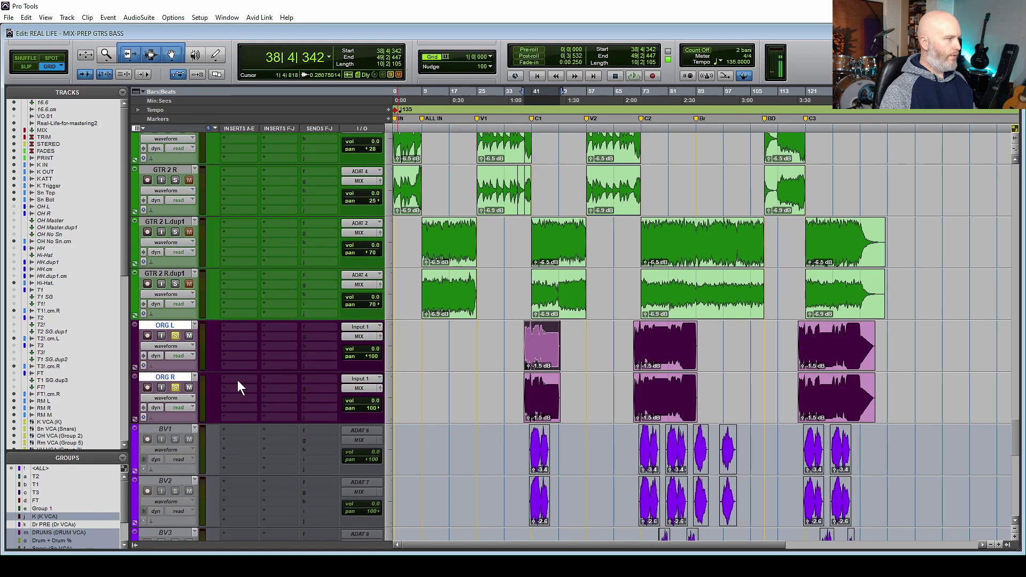
click(238, 382)
mouse_move(284, 410)
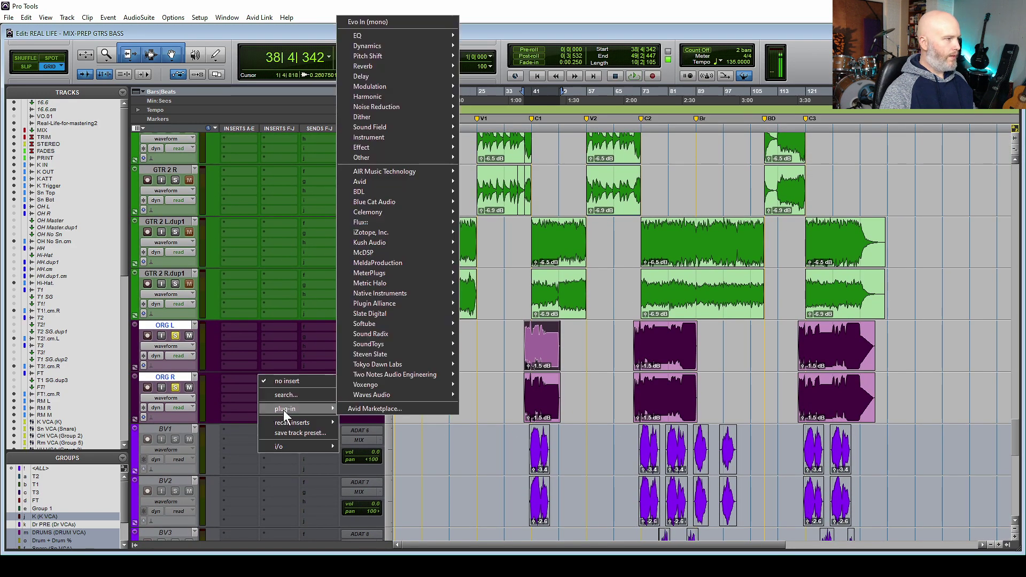
mouse_move(373, 35)
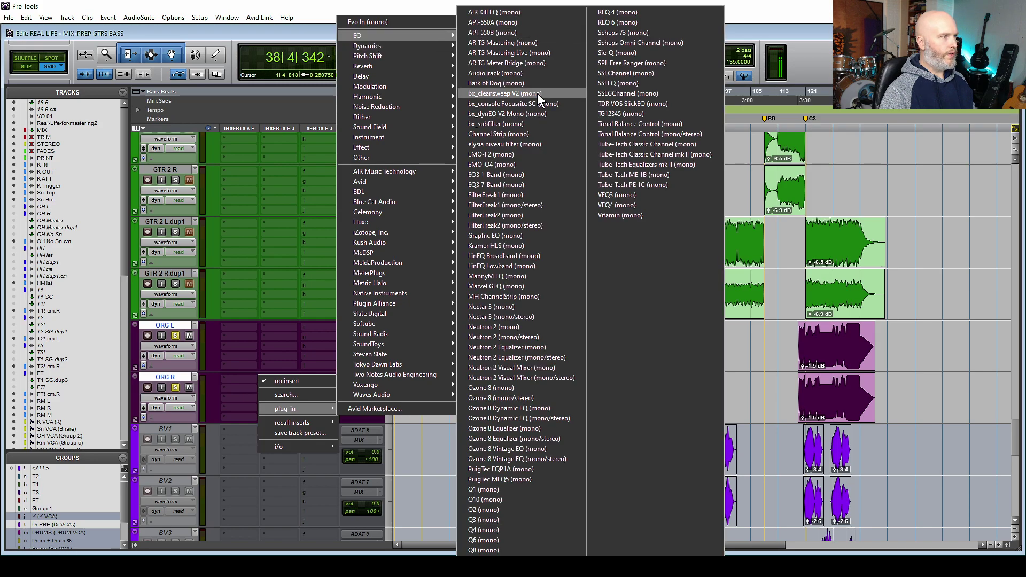
click(496, 175)
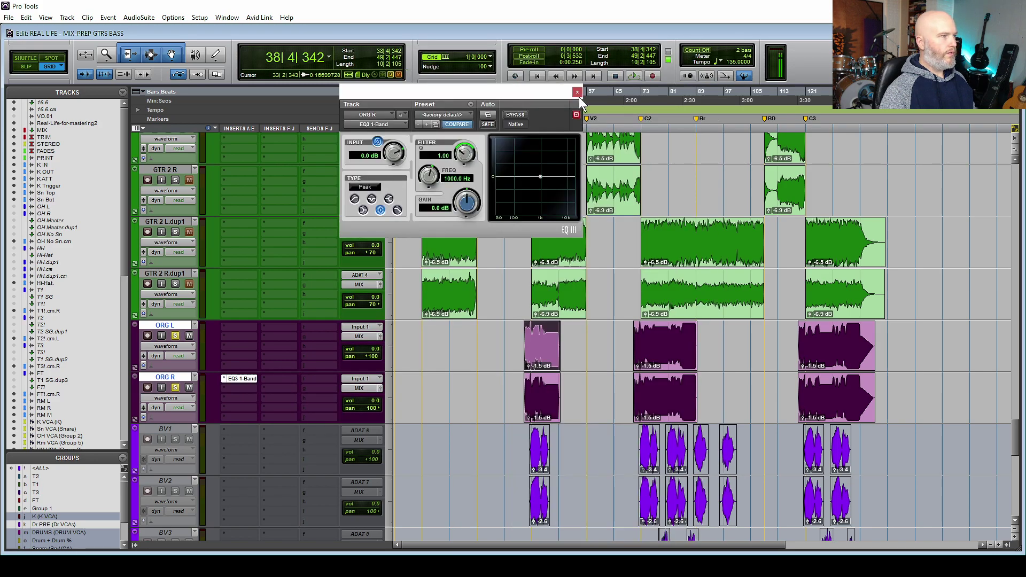
click(577, 91)
key(space)
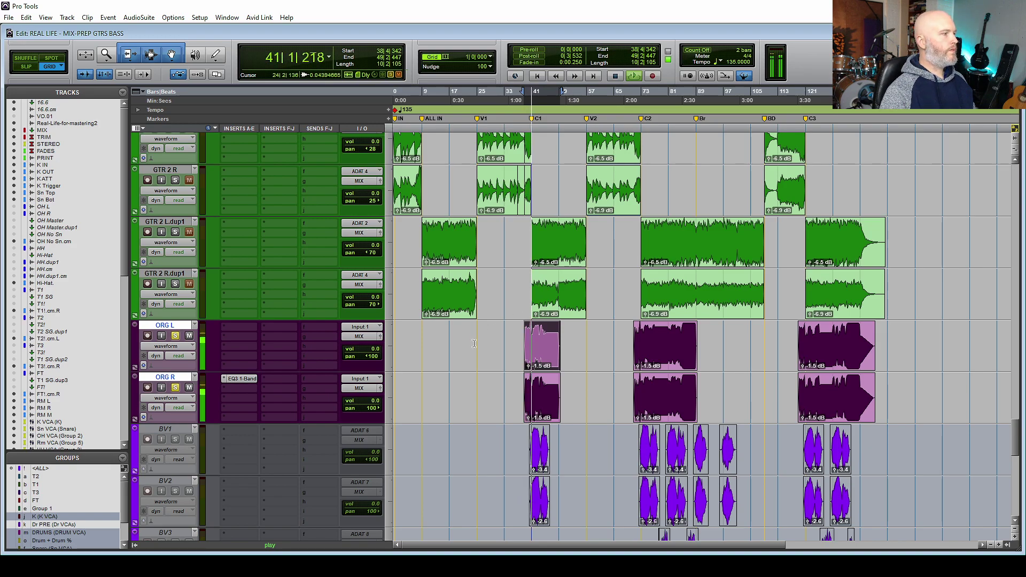
Centre the panning of ORG L and ORG R during playback to compare the two tracks
alt+click(371, 355)
alt+click(374, 409)
key(space)
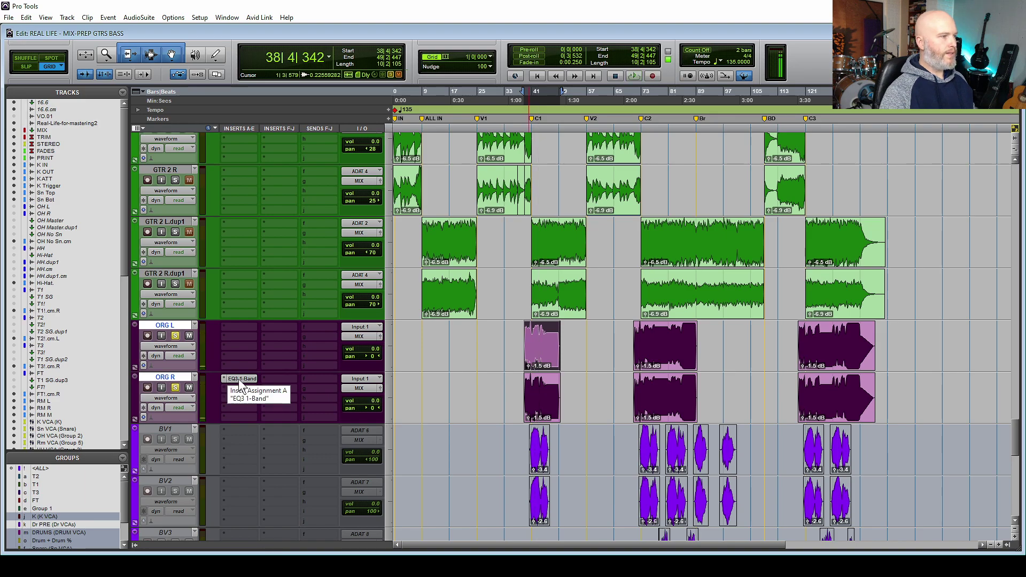
Delete the ORG R track with its clips and play back the remaining organ track
right_click(171, 377)
click(194, 533)
key(Return)
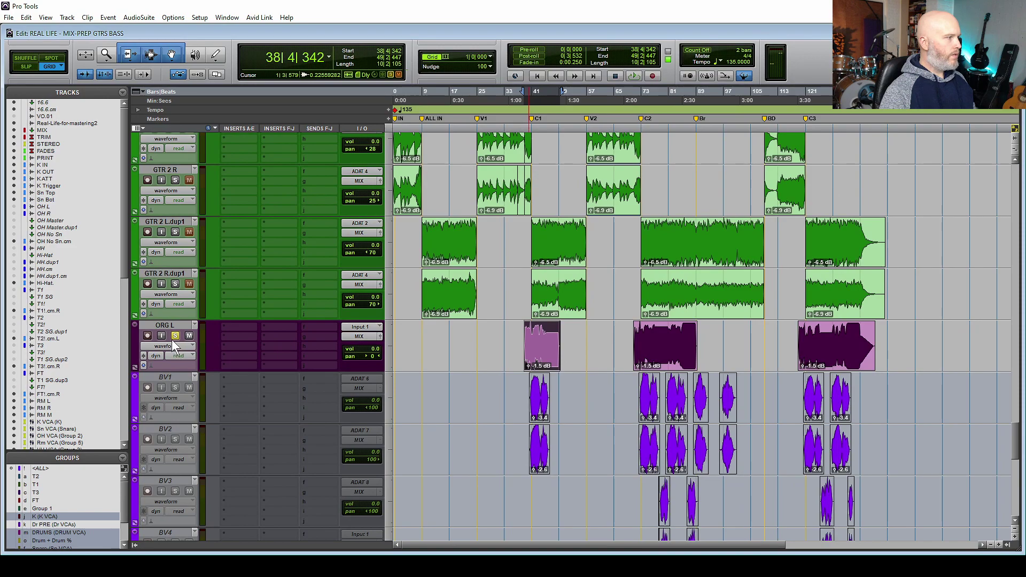
key(space)
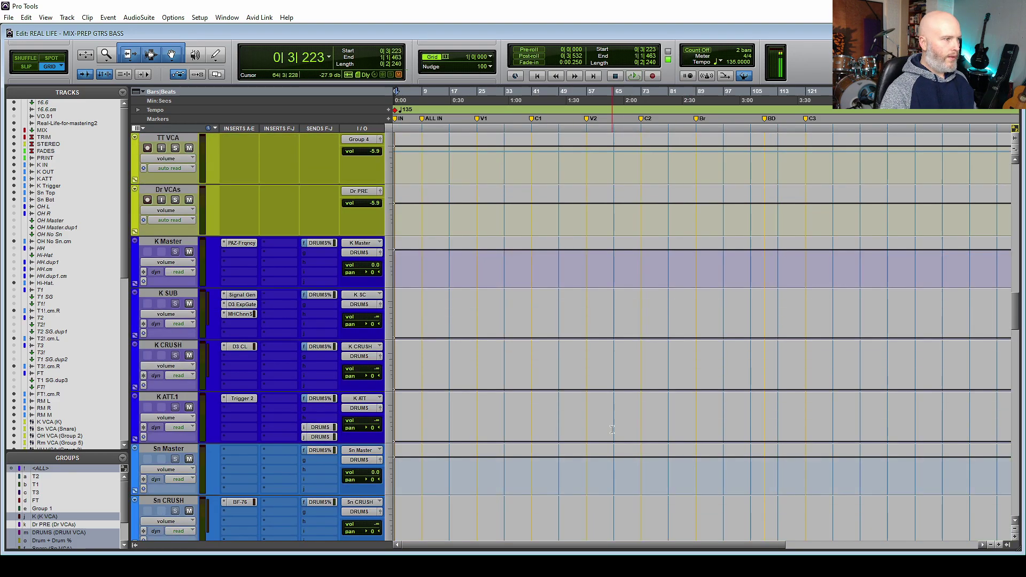
Create 5 ms fade-ins, fade-outs and centred crossfades on all clips with Batch Fades, and deselect the ORG track
scroll(566, 449, down, 10)
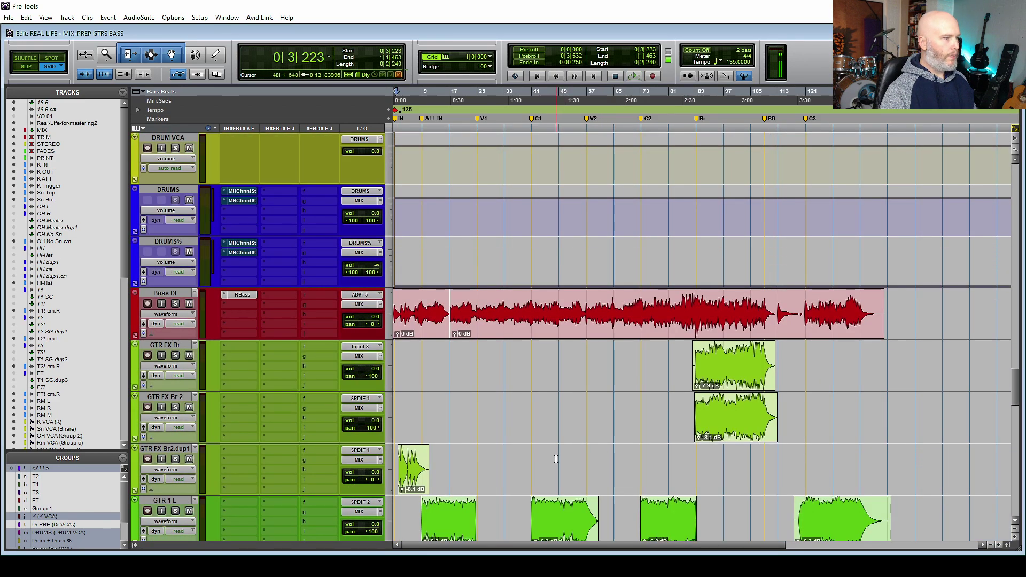
click(563, 508)
key(ctrl+a)
key(ctrl+f)
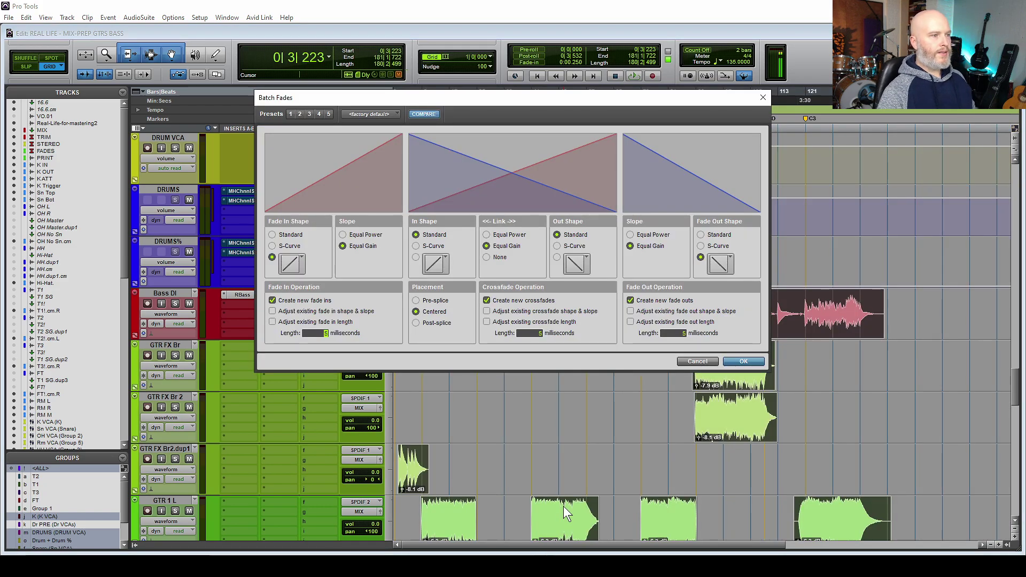
key(Return)
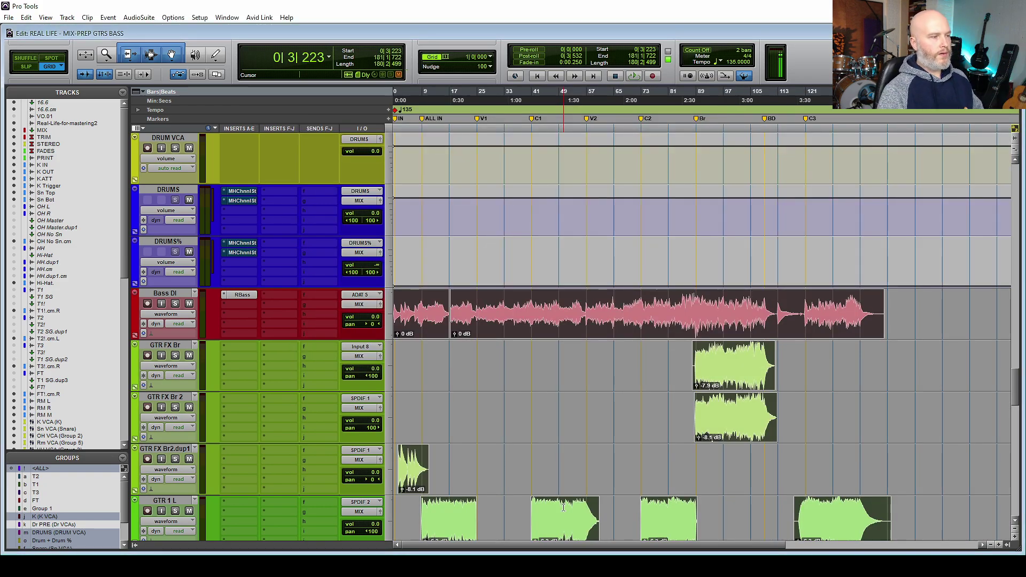
scroll(900, 389, down, 7)
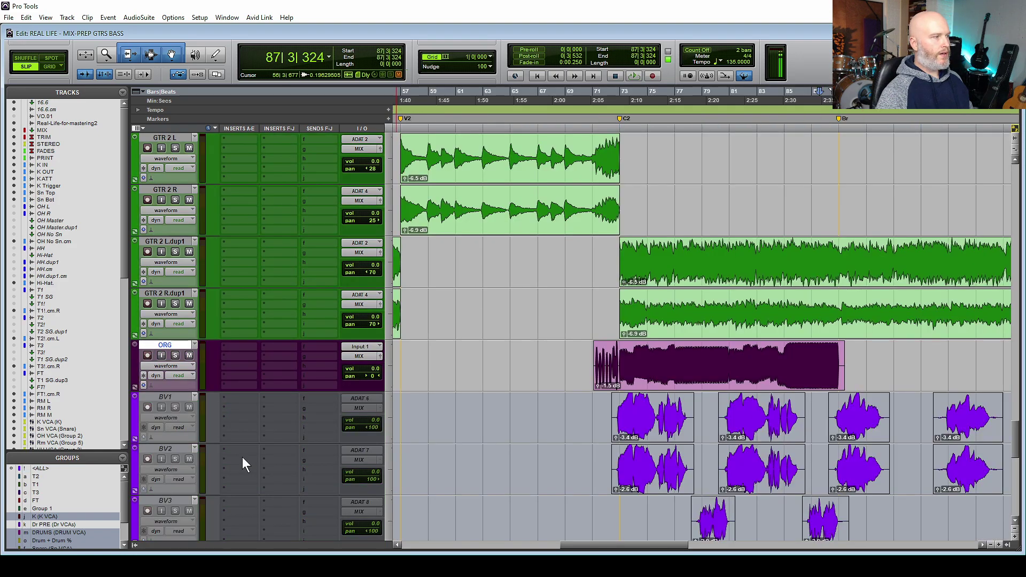
click(174, 346)
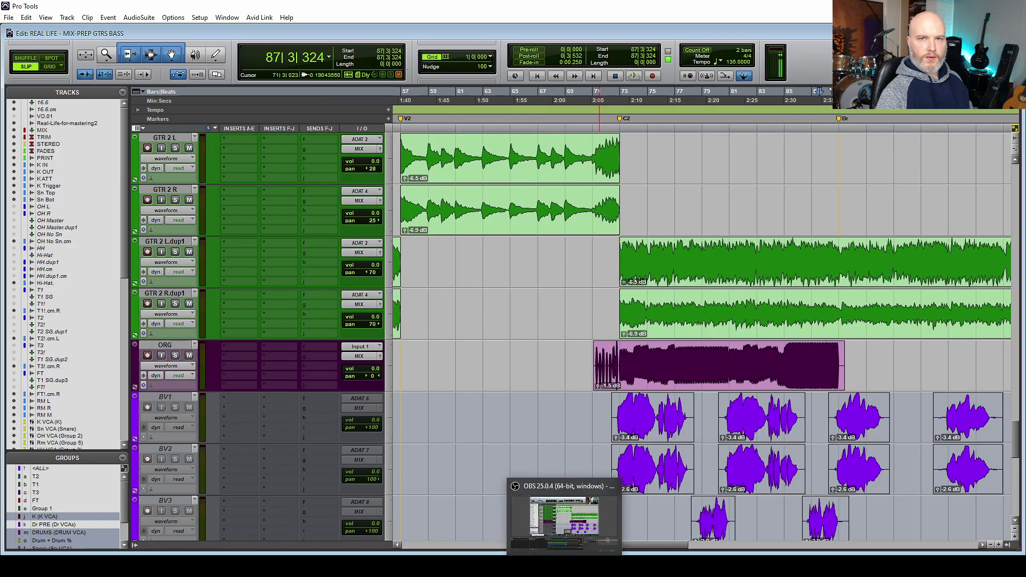